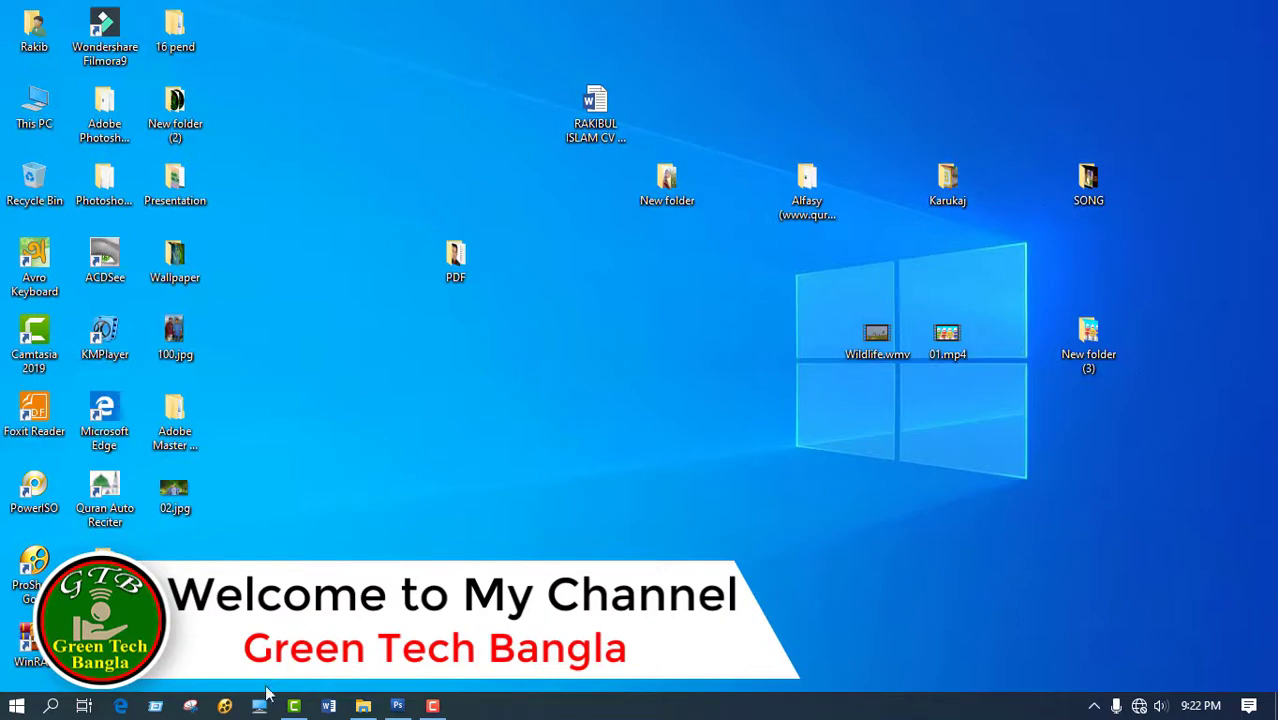
- Bring Photoshop forward and open the portrait JPEG from the PDF folder
click(397, 705)
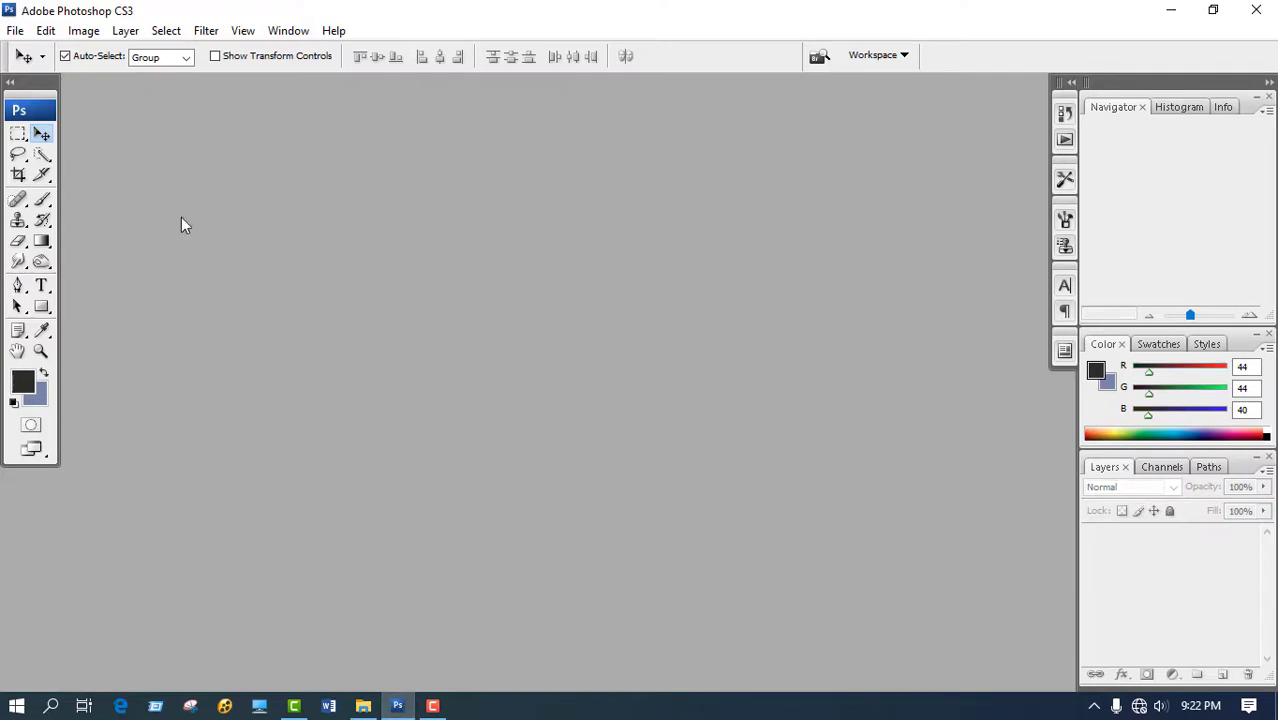
click(15, 30)
click(33, 68)
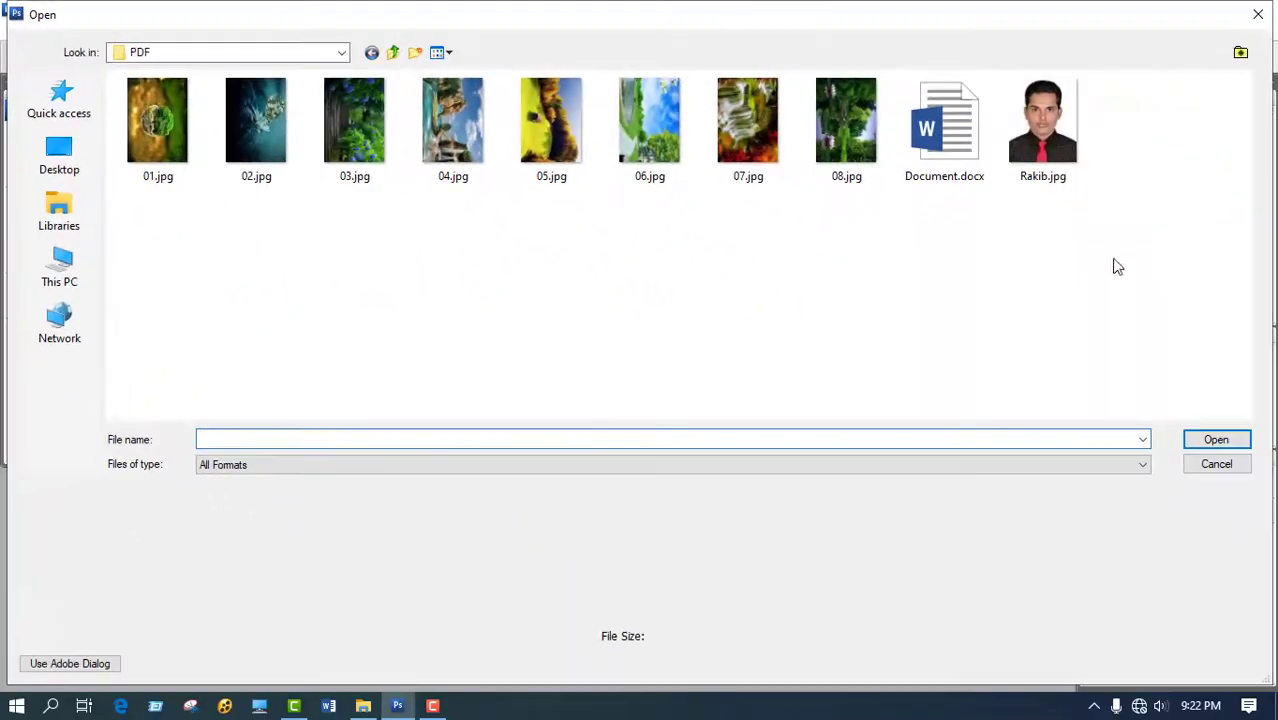
drag(1113, 262, 1040, 135)
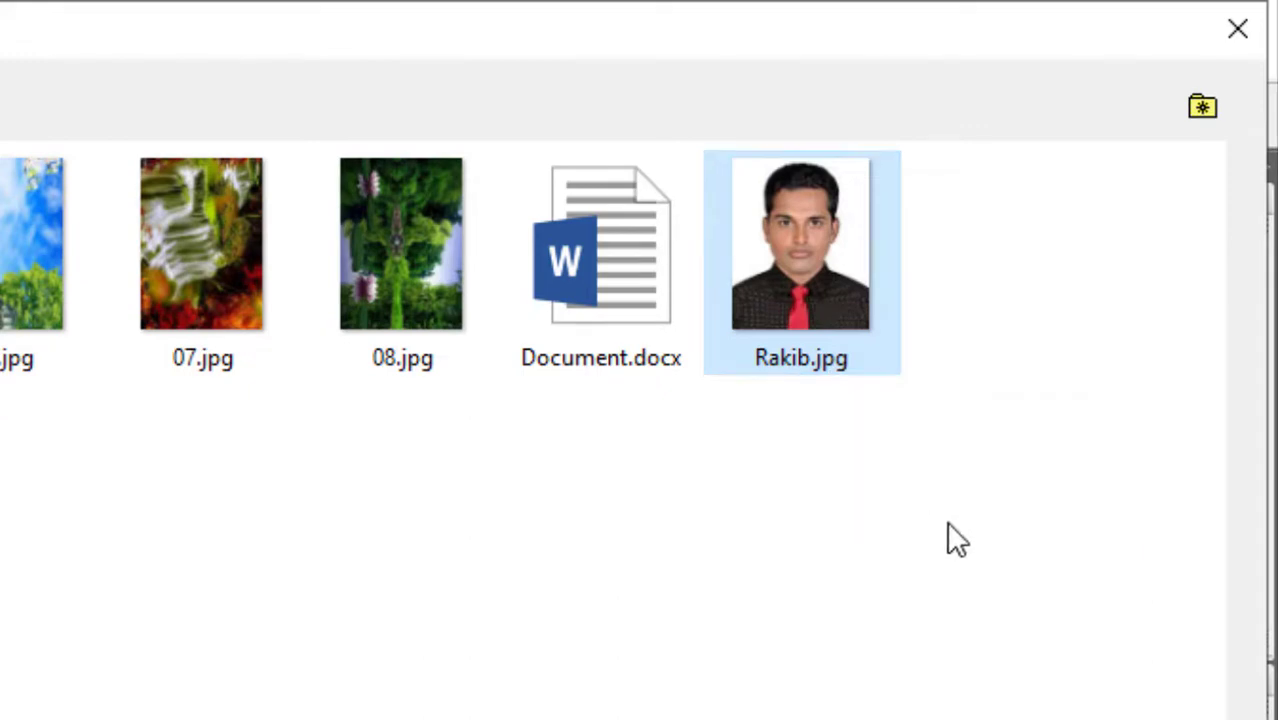
drag(947, 521, 810, 253)
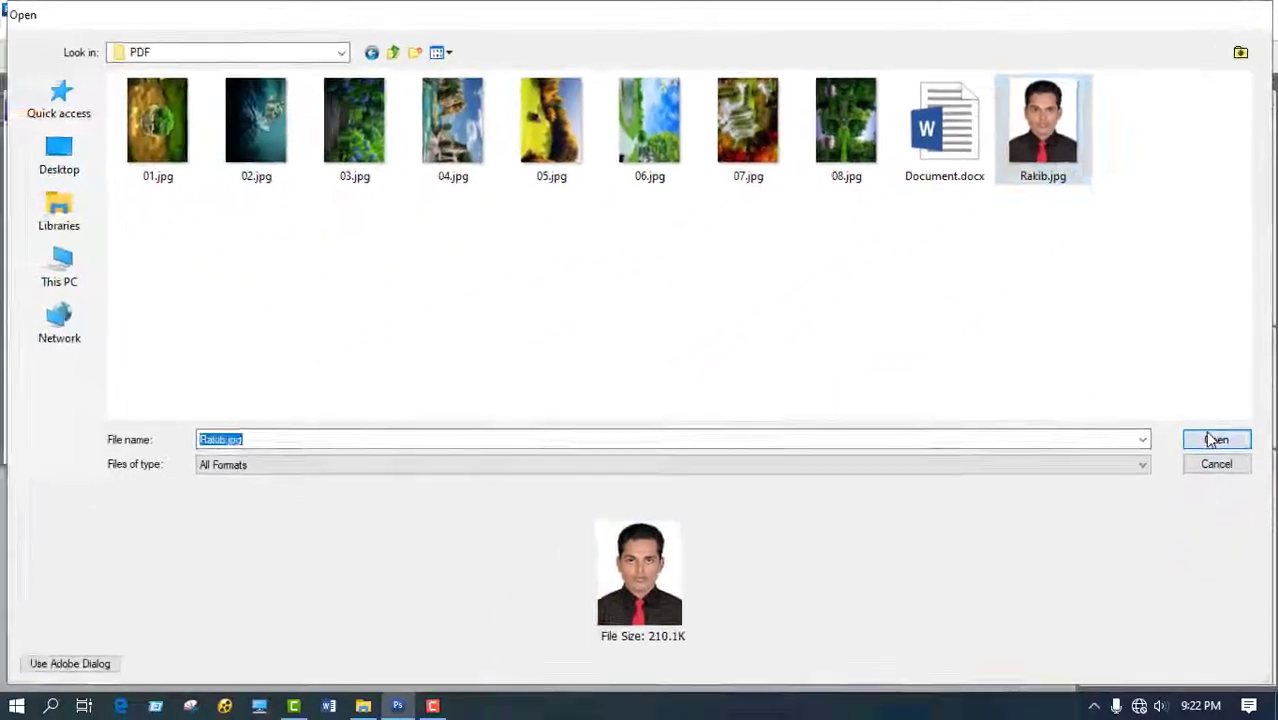
click(1211, 441)
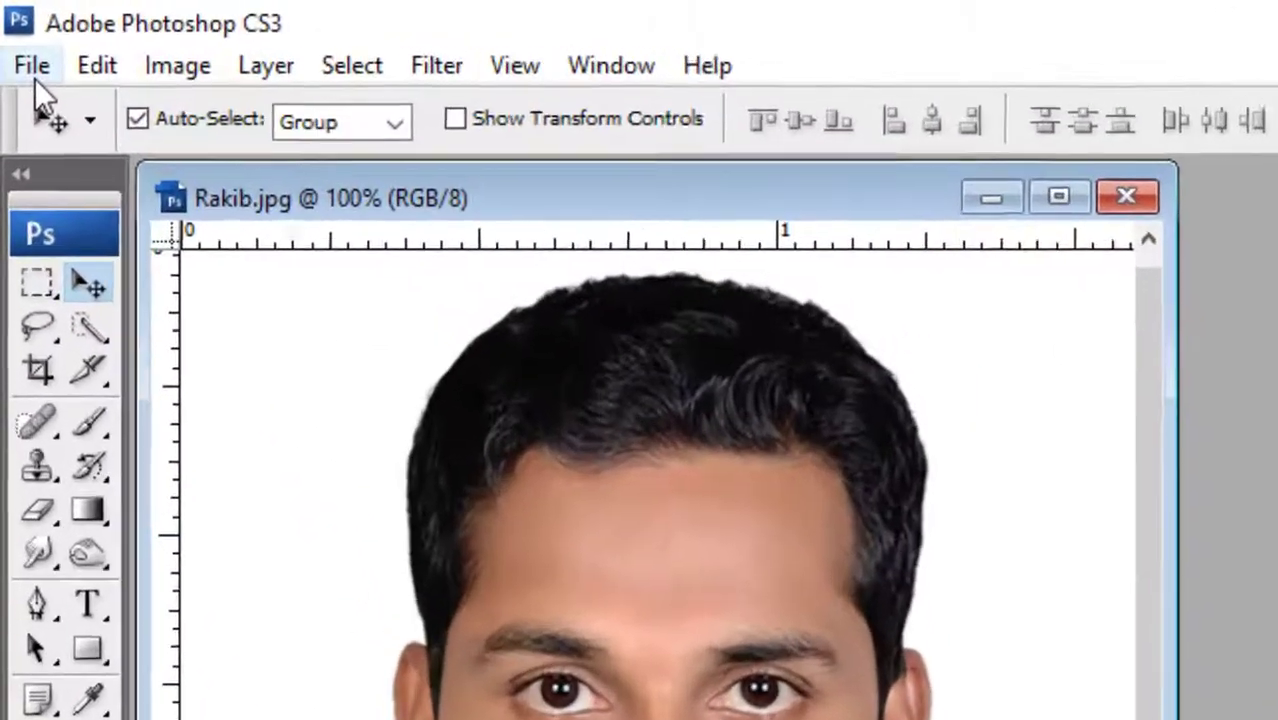
- Save the portrait as Rakib.pdf in Photoshop PDF format with default PDF options
click(16, 32)
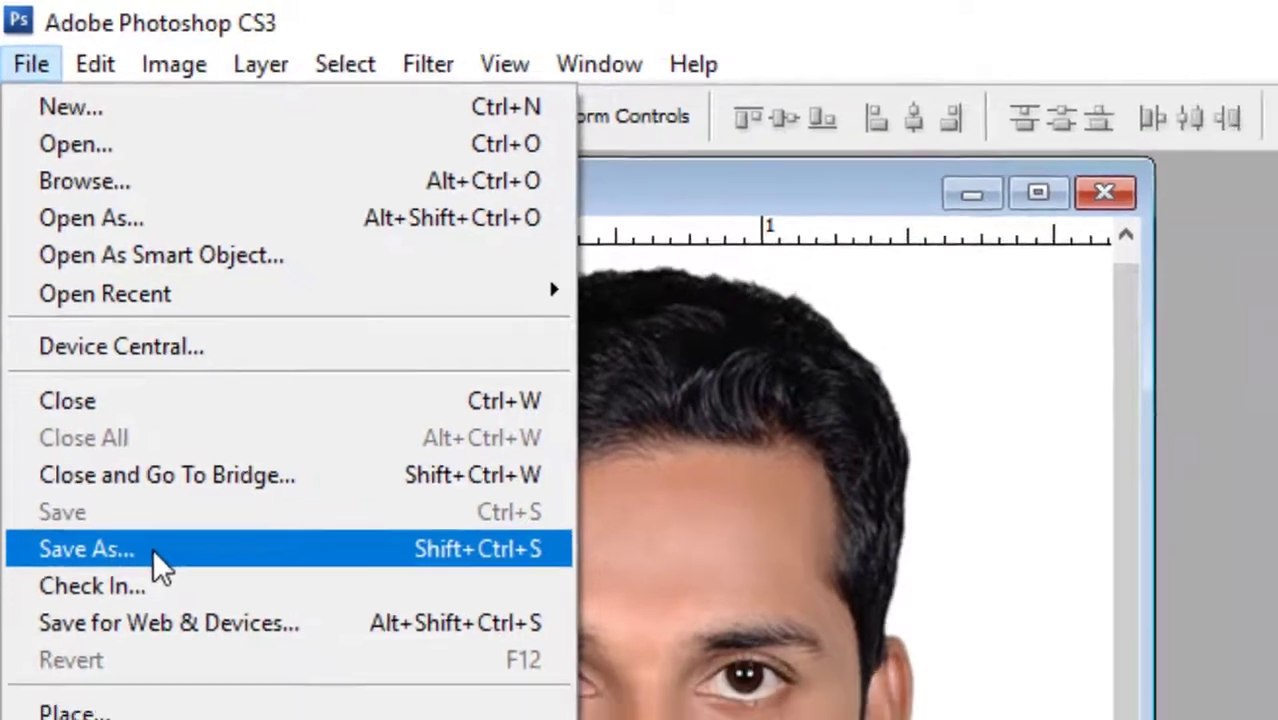
click(166, 597)
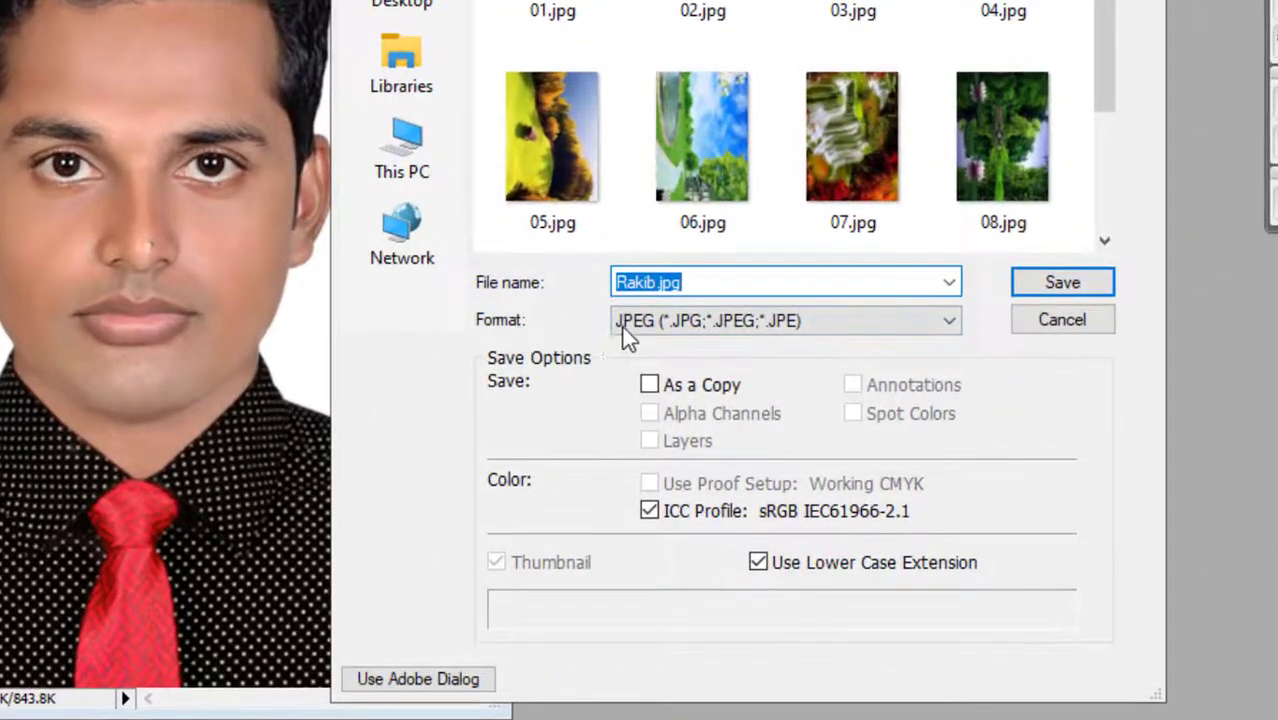
click(792, 329)
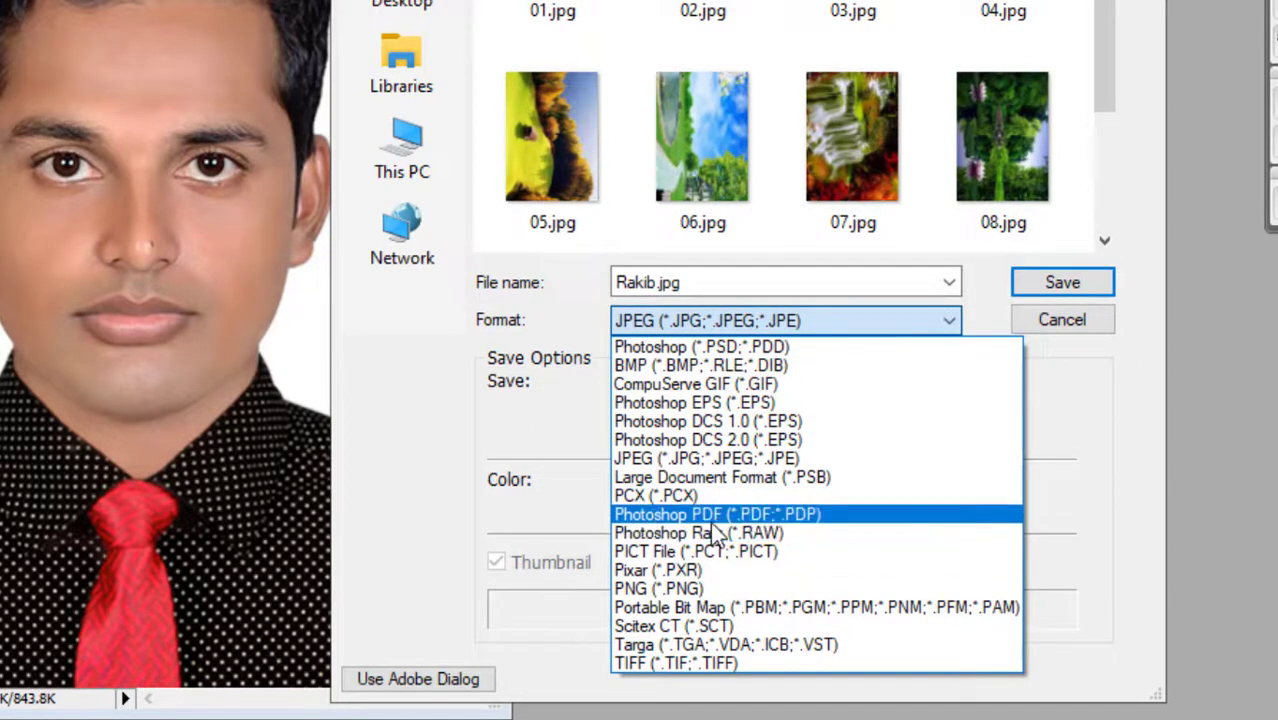
click(762, 517)
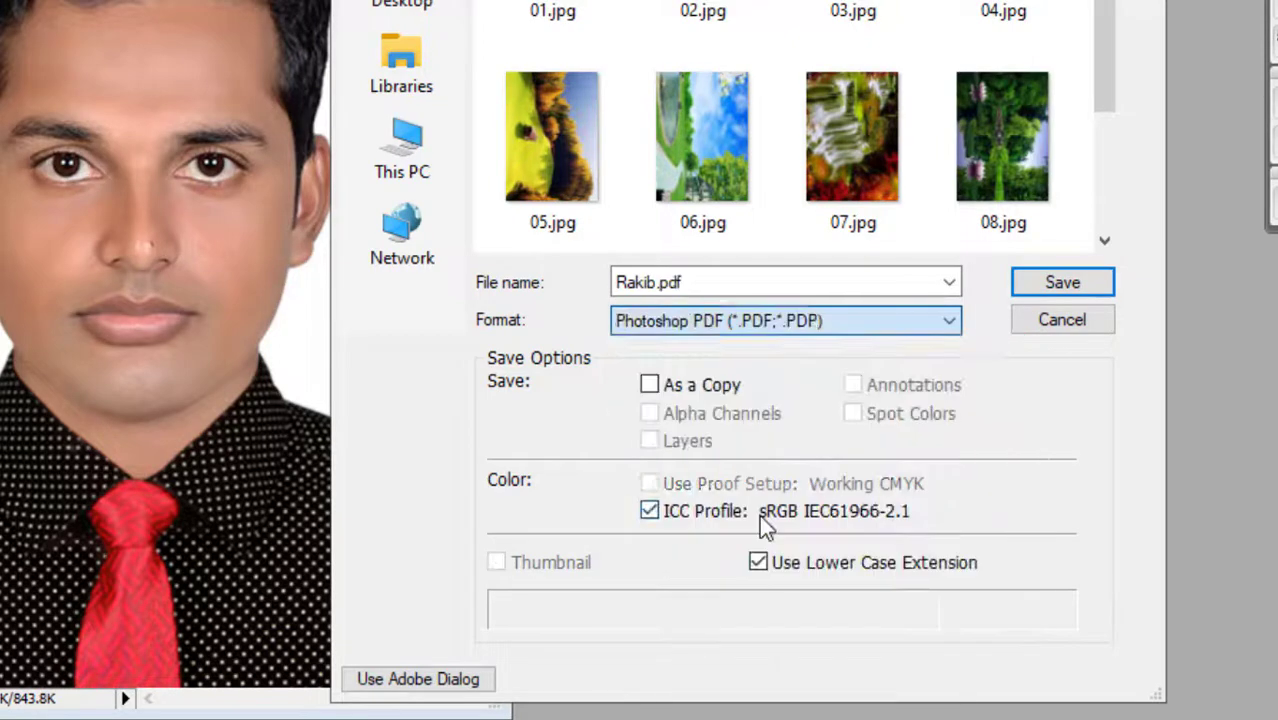
click(1035, 290)
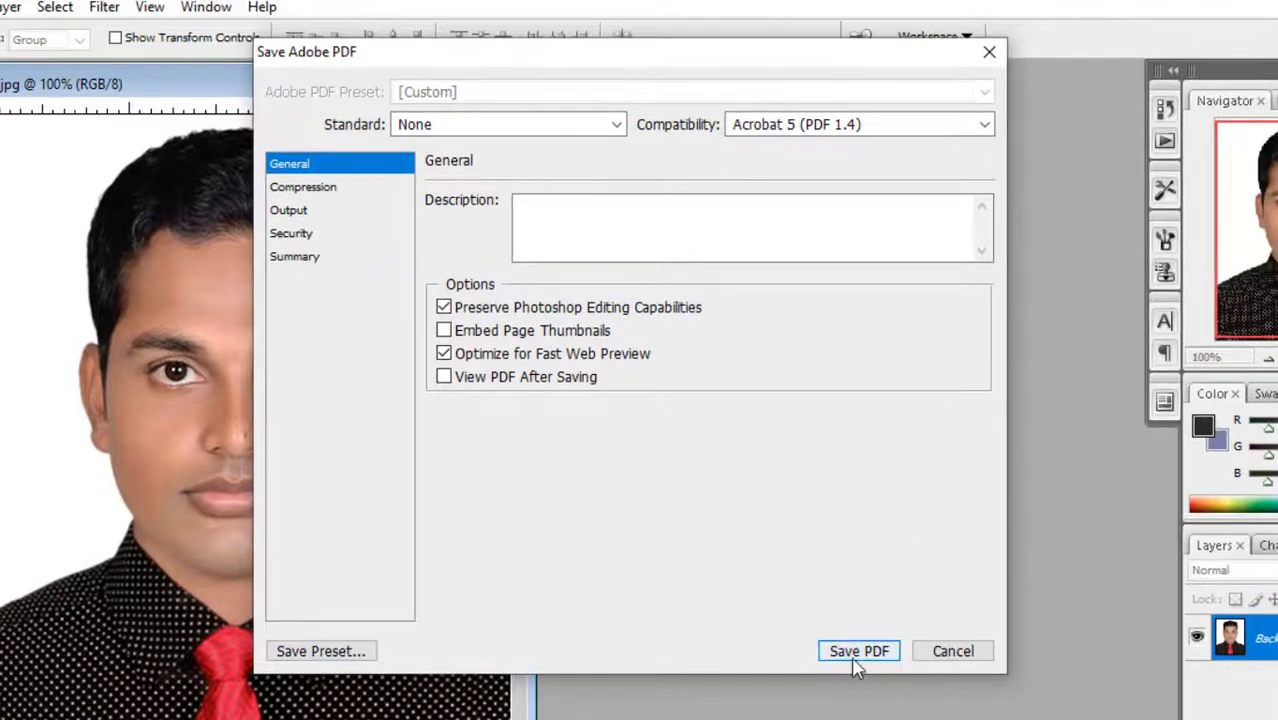
click(856, 655)
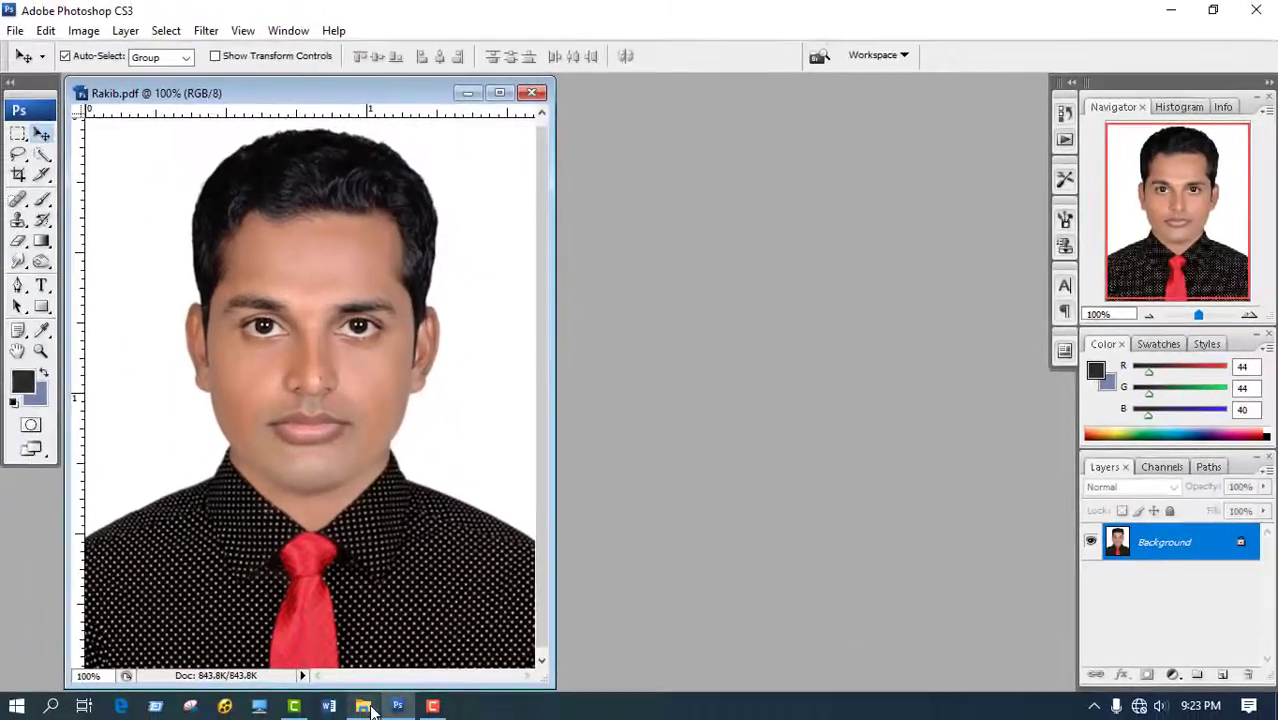
- From the PDF folder, open the new portrait PDF, then open Document.docx in Word
click(363, 706)
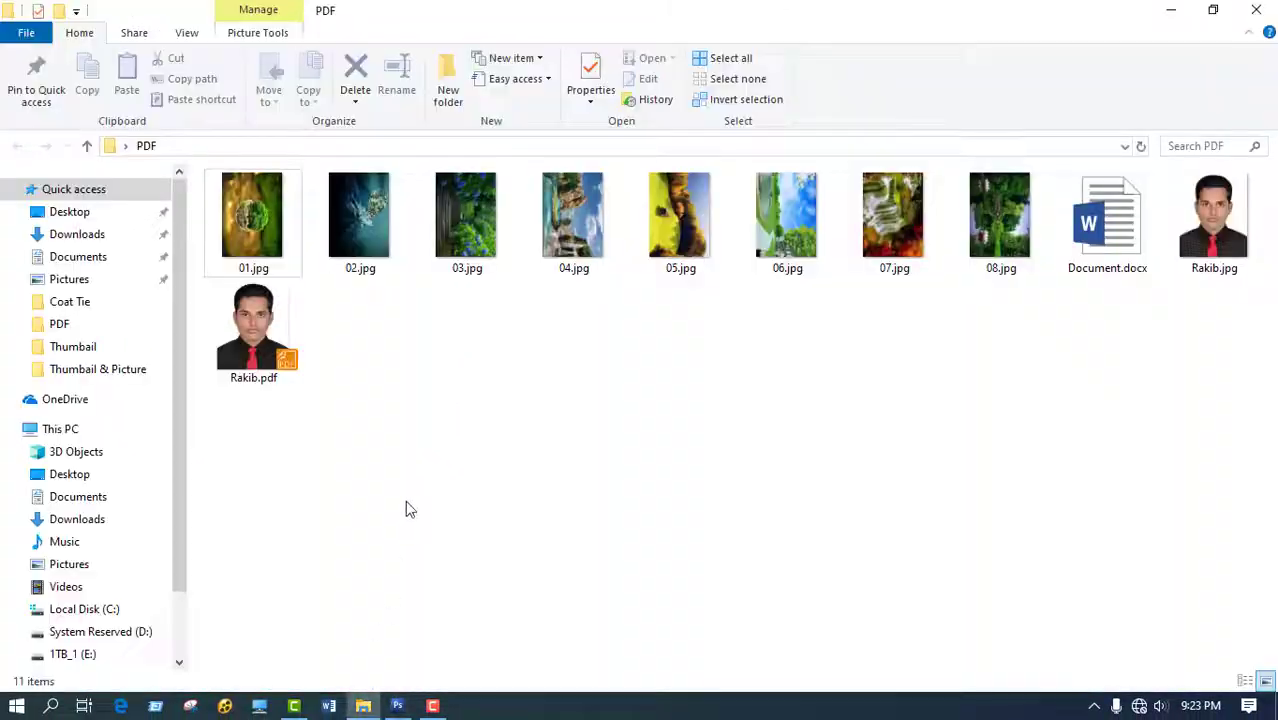
double_click(277, 331)
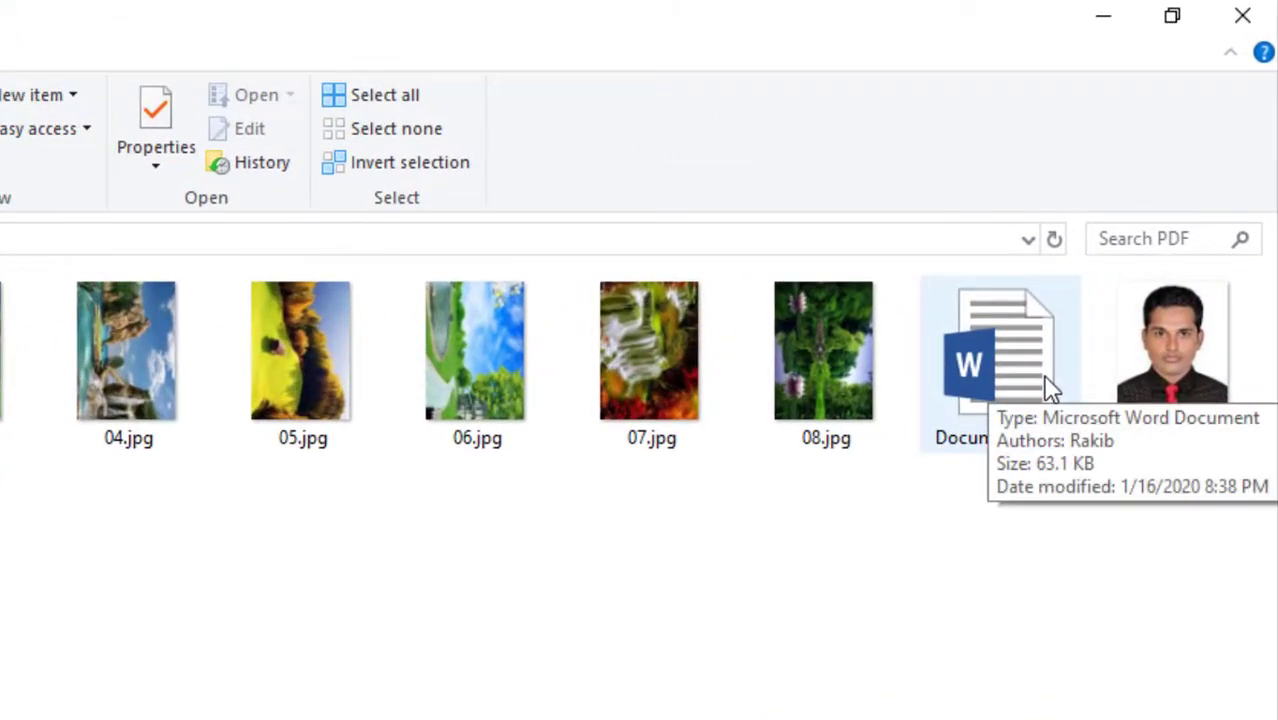
double_click(1045, 383)
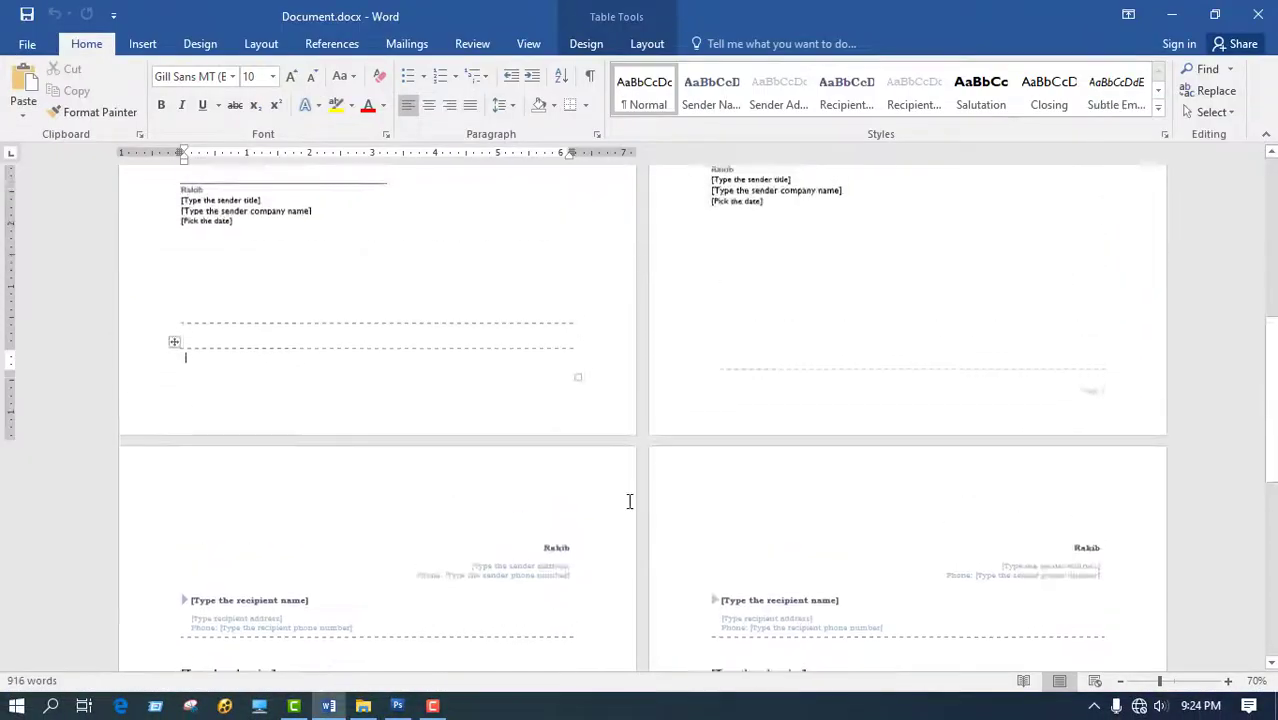
- Save the letter document as Document.pdf, PDF (*.pdf) type, in the current PDF folder
scroll(630, 501, down, 2)
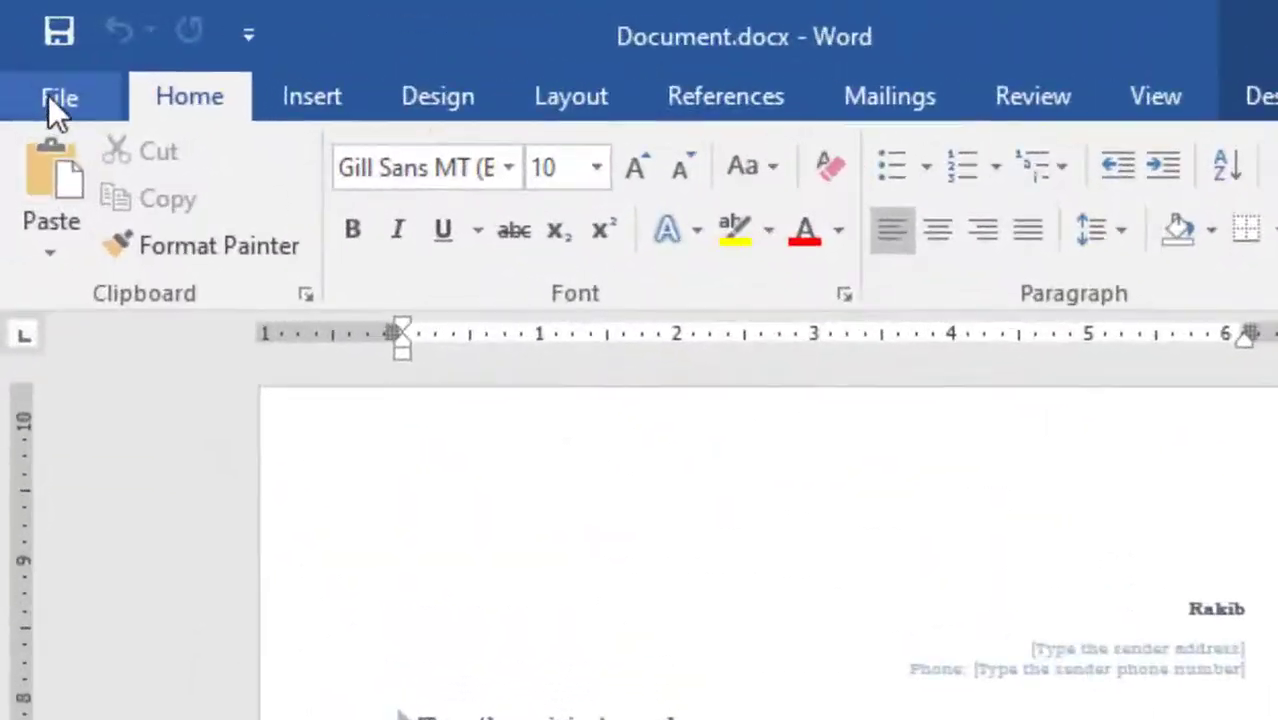
click(27, 44)
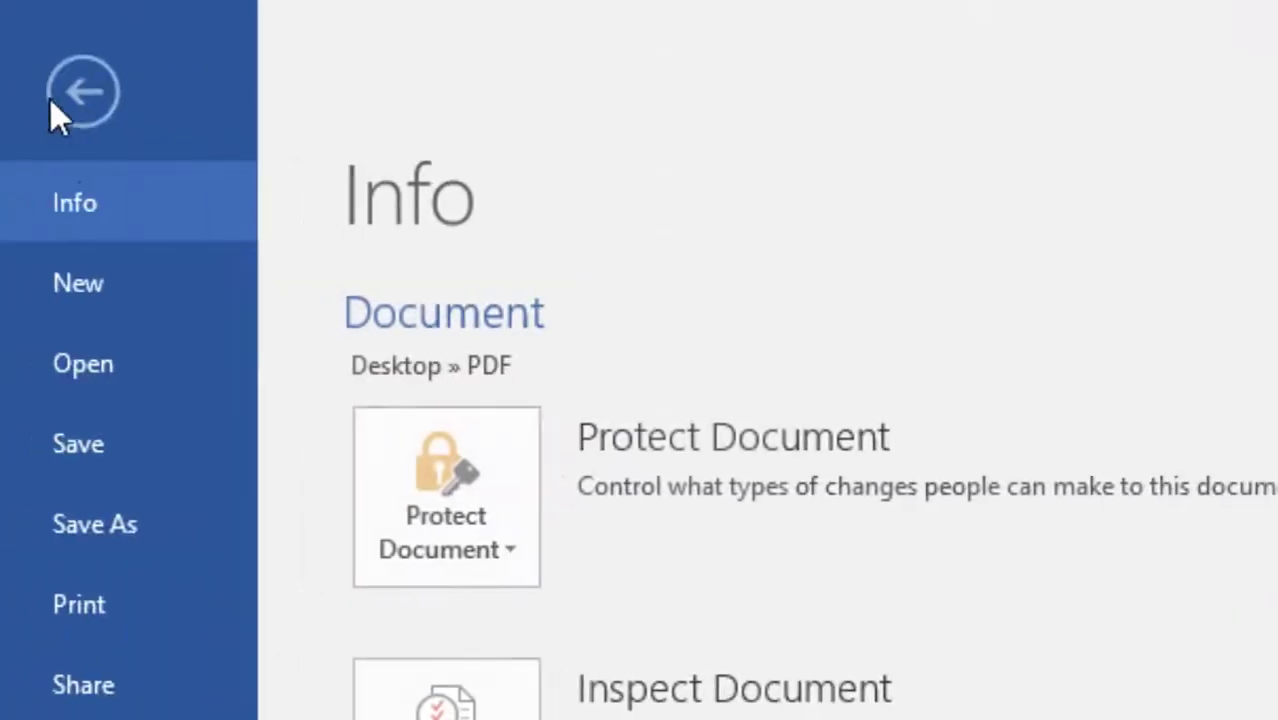
click(100, 522)
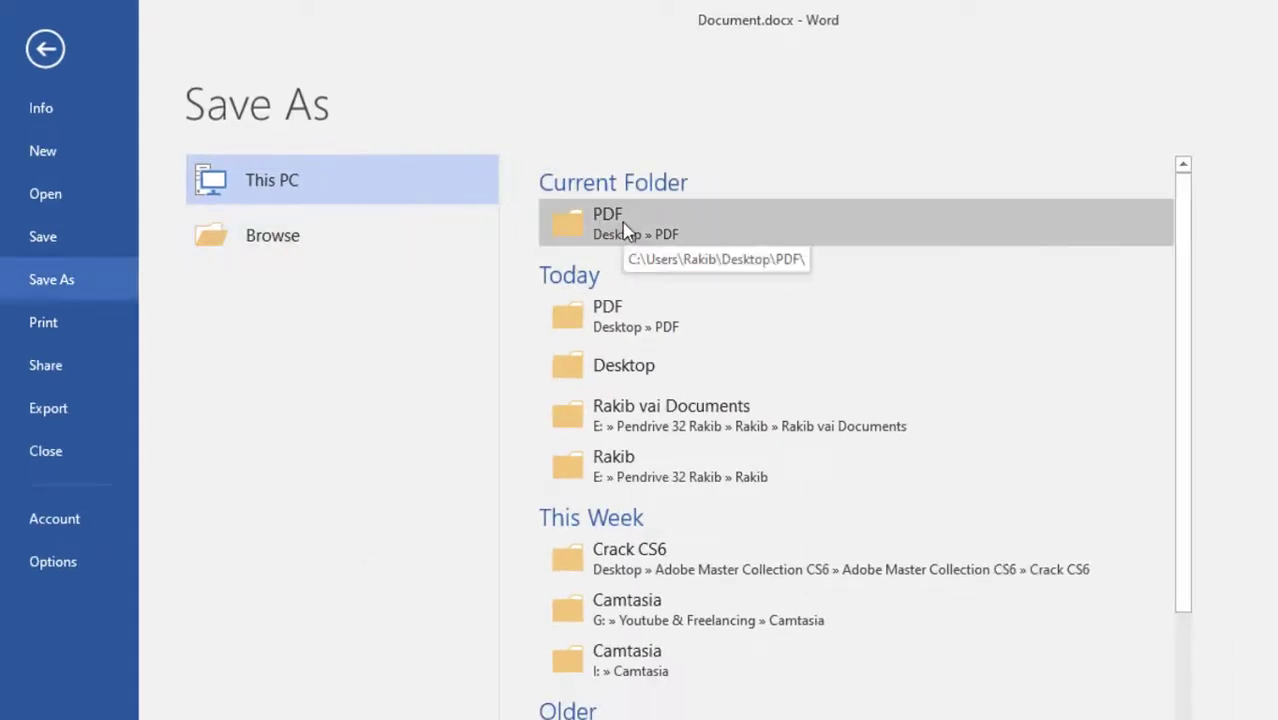
click(624, 231)
drag(700, 88, 757, 83)
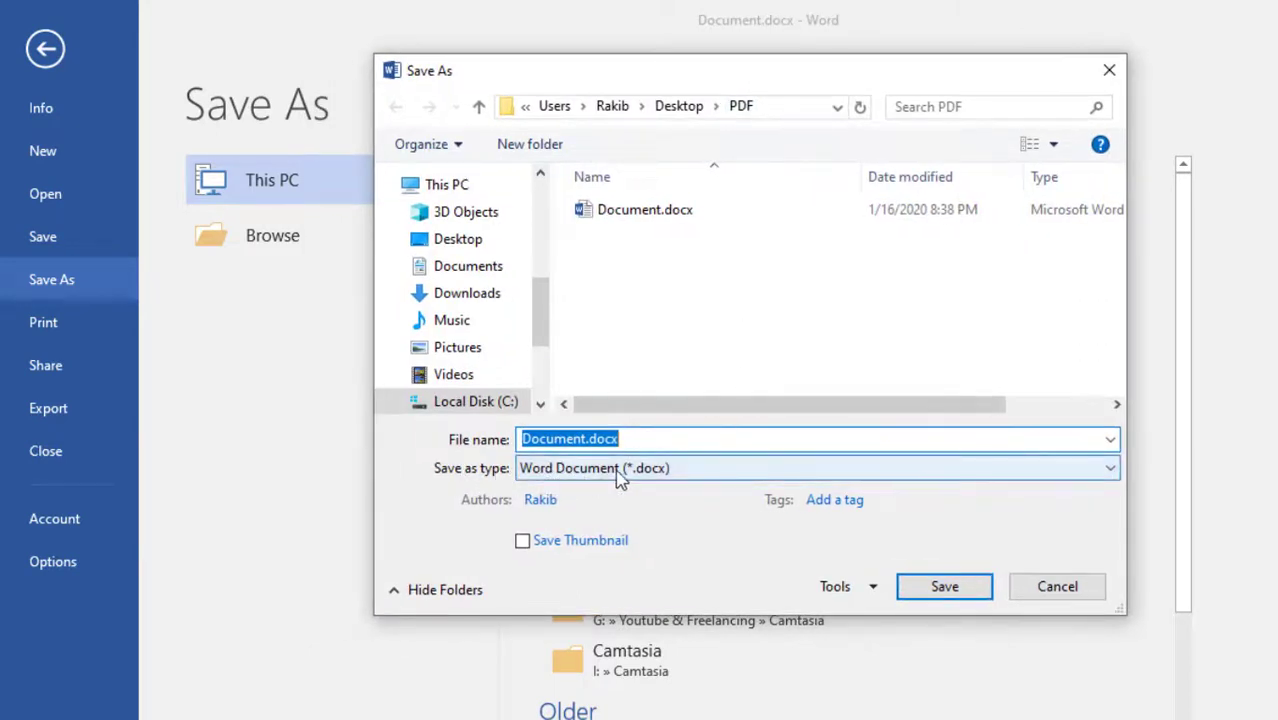
click(866, 470)
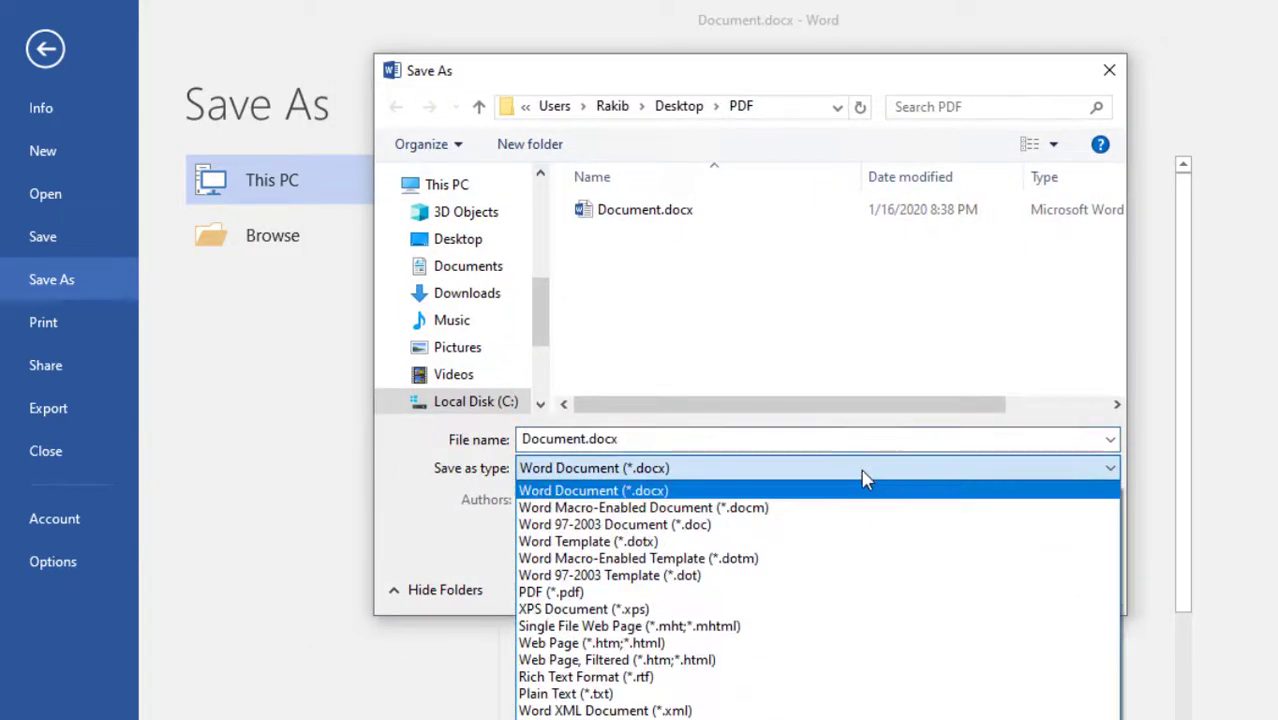
click(546, 596)
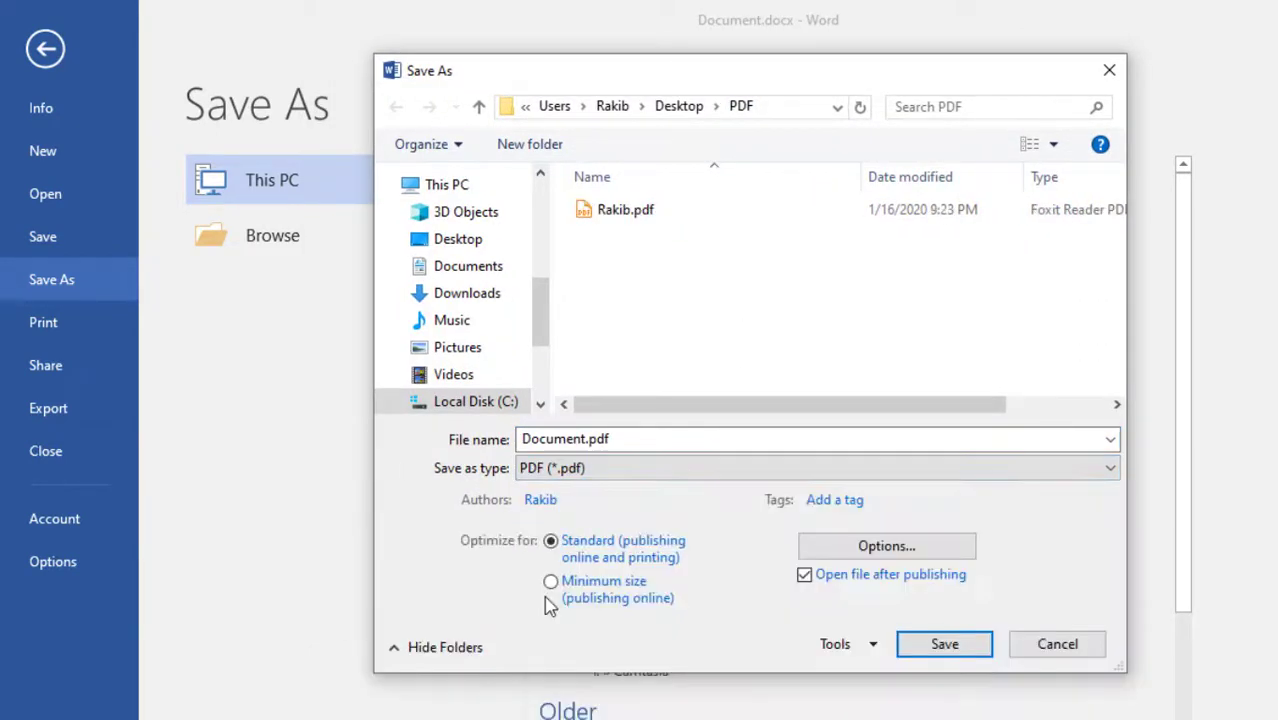
click(940, 644)
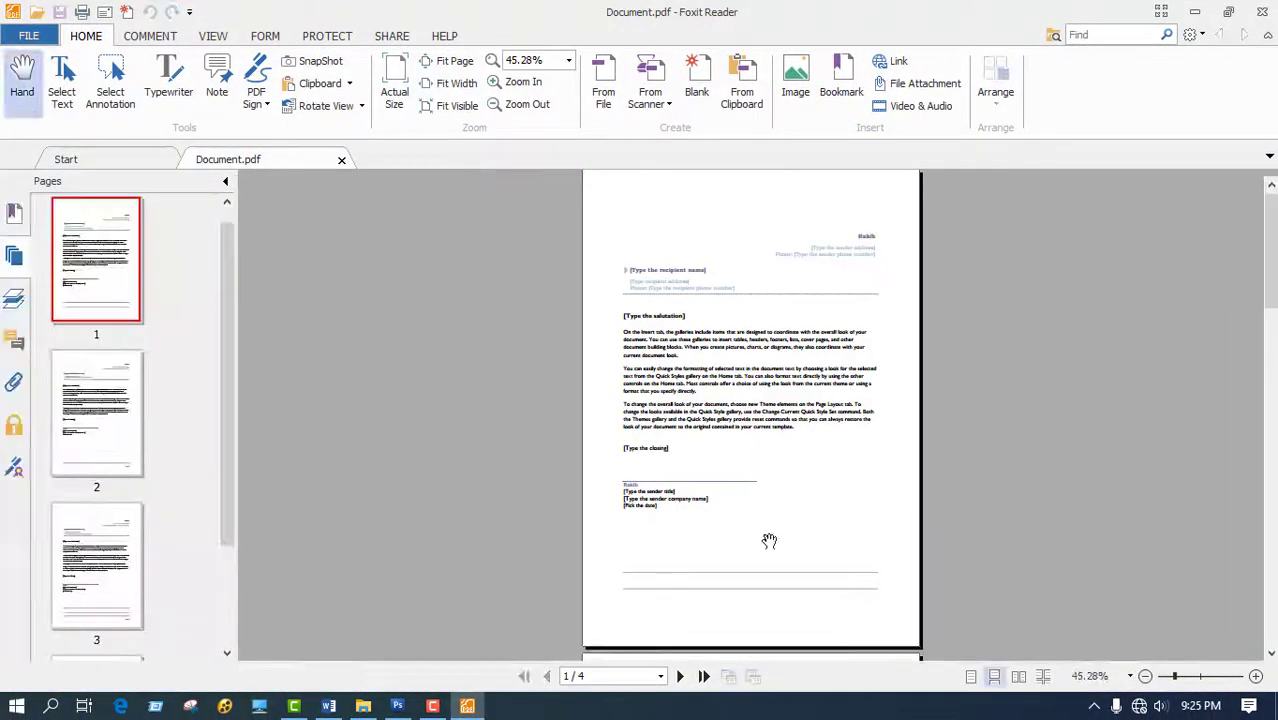
- Scroll through Document.pdf, then reopen it from the PDF folder window
scroll(765, 536, down, 5)
scroll(765, 536, up, 1)
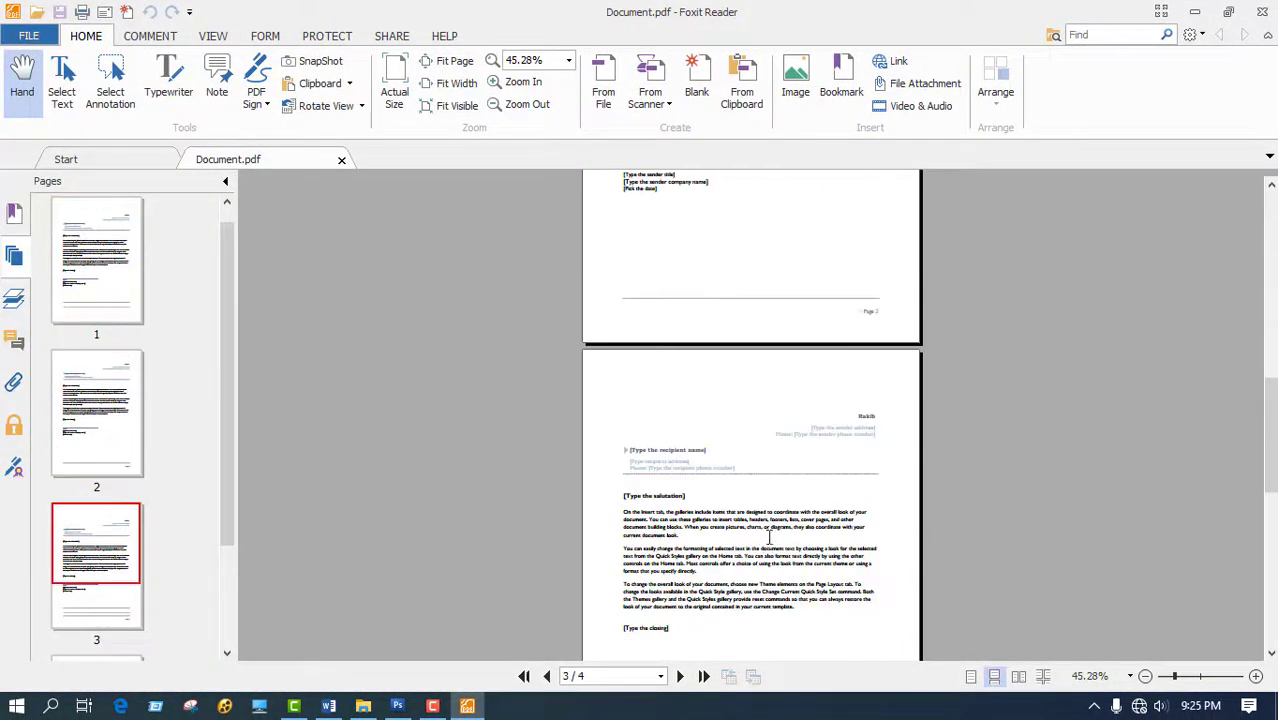
scroll(762, 561, down, 2)
click(363, 706)
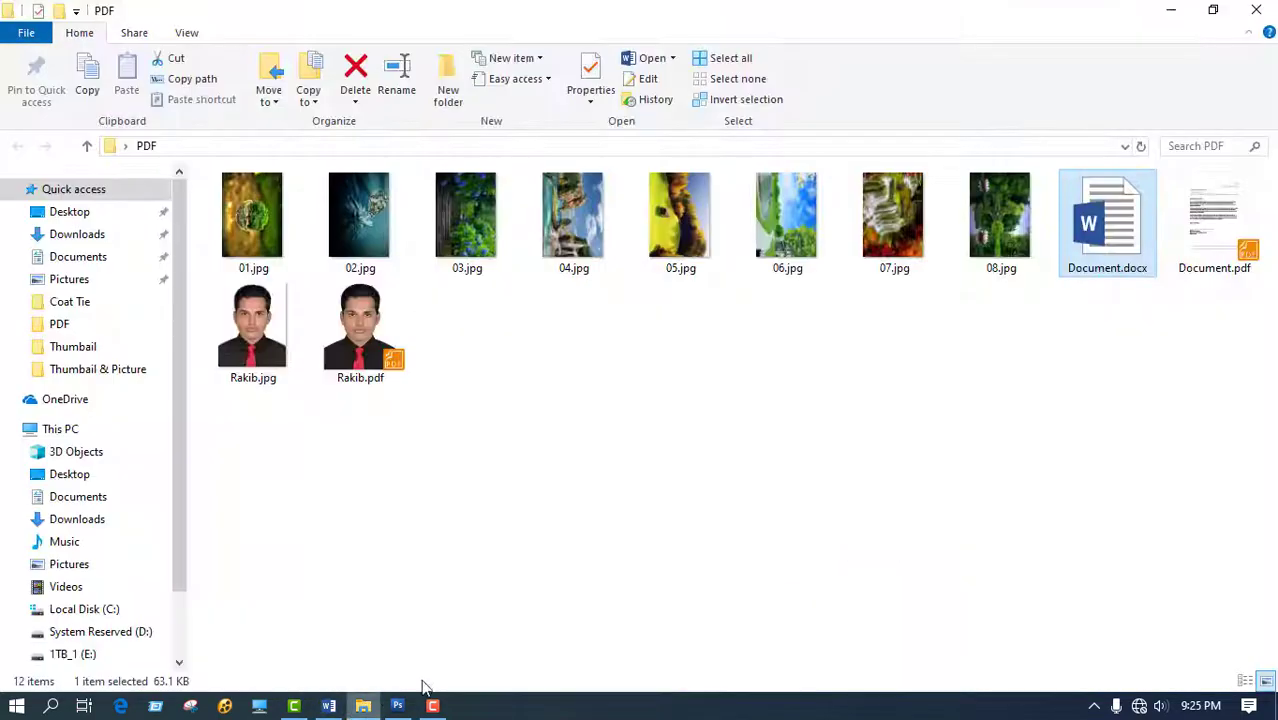
double_click(1215, 255)
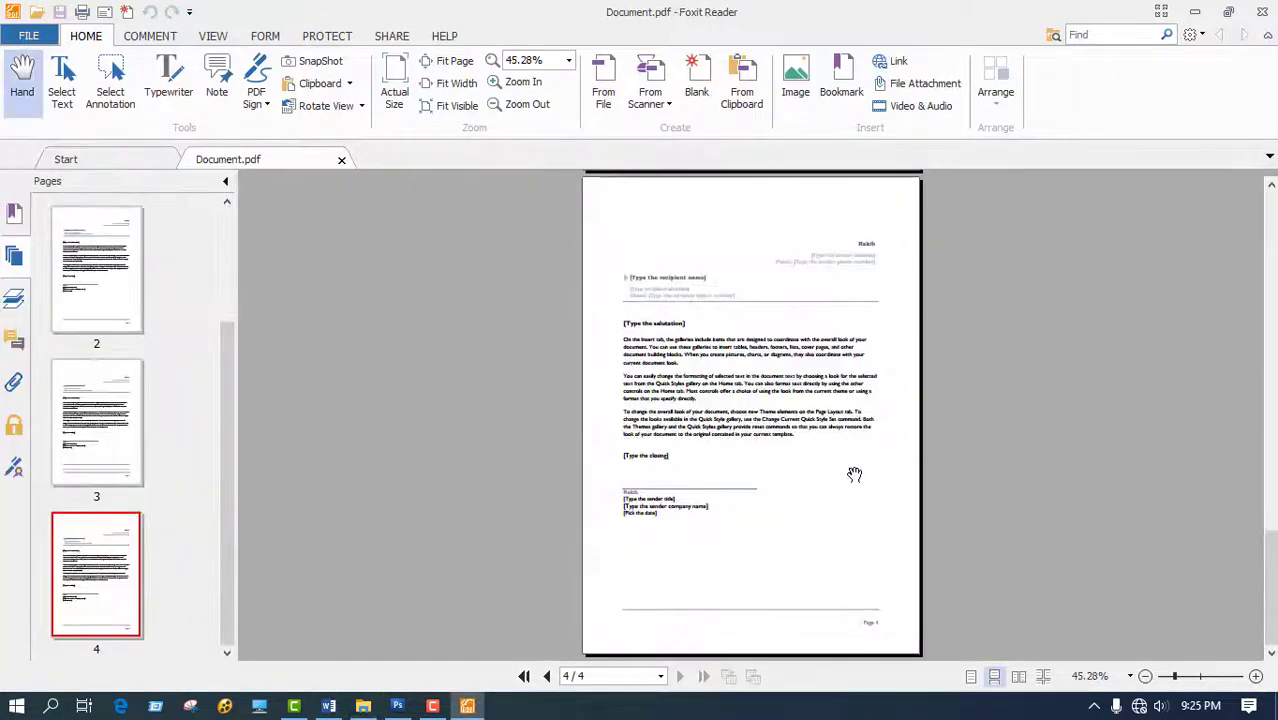
- Review the four pages of Document.pdf and close Foxit Reader
scroll(858, 470, up, 1)
scroll(875, 468, up, 2)
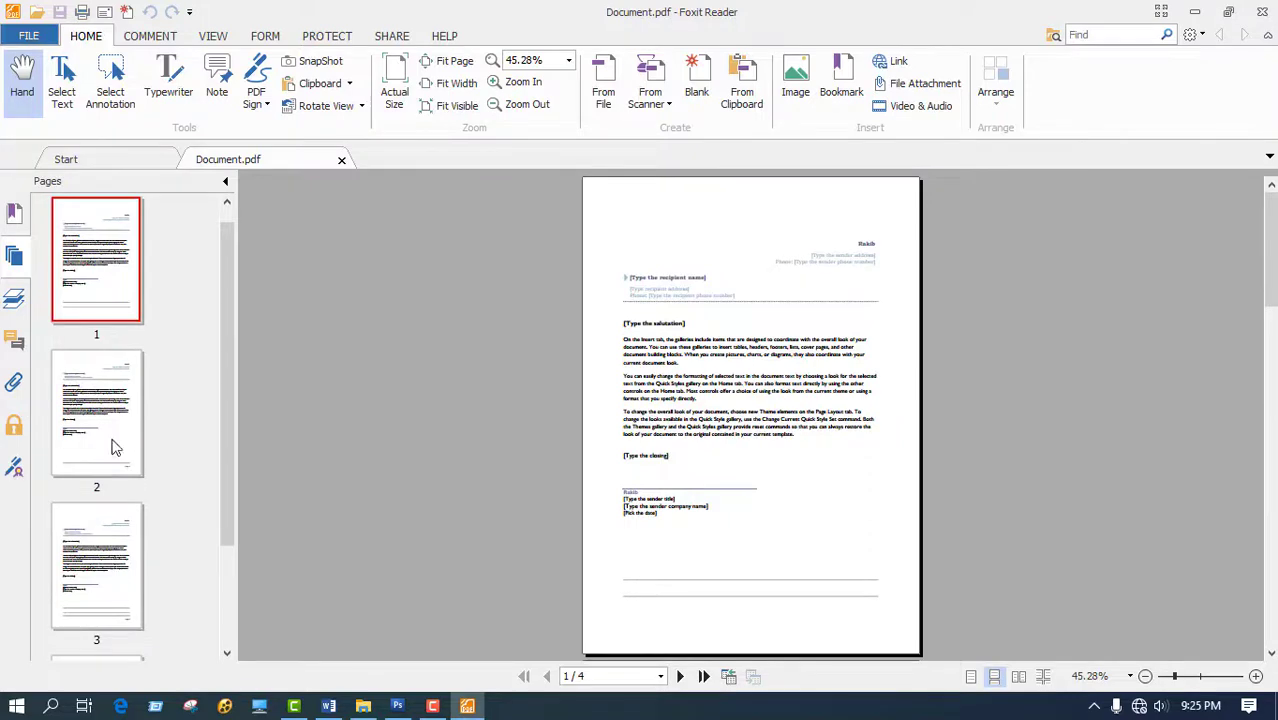
scroll(113, 447, down, 3)
scroll(110, 513, up, 3)
scroll(836, 446, down, 1)
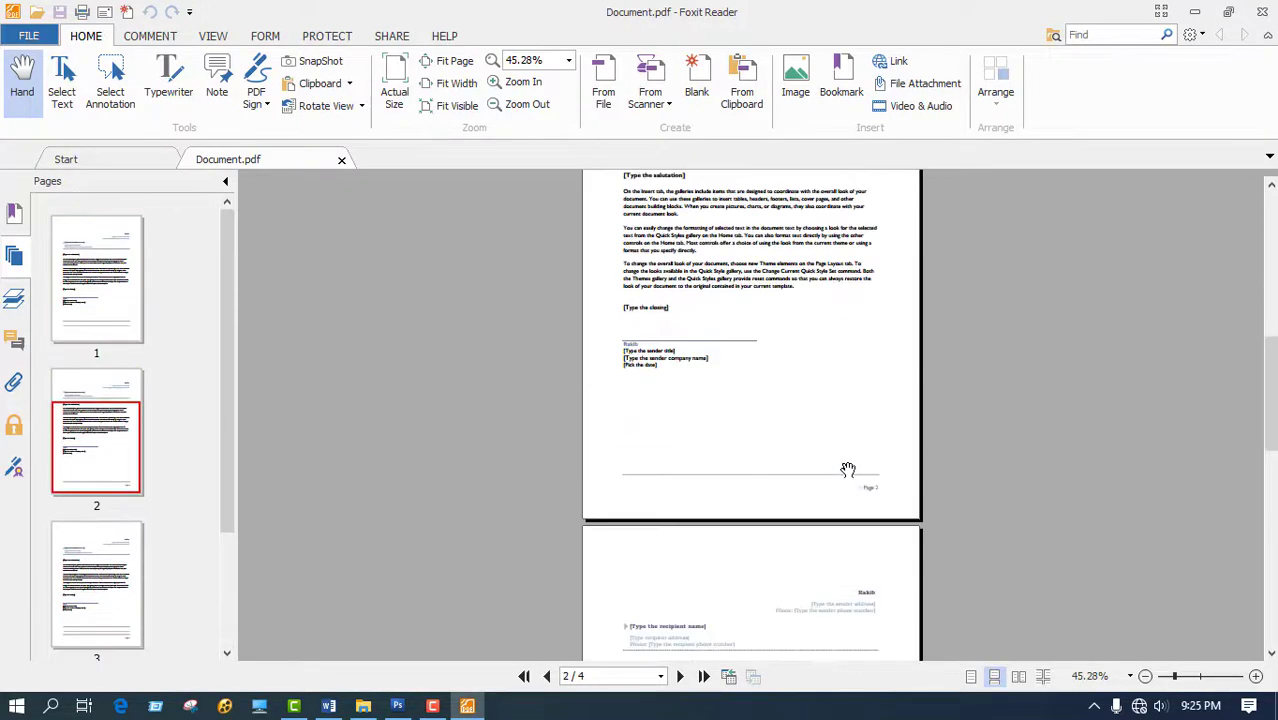
scroll(847, 466, down, 1)
scroll(847, 466, up, 2)
click(1262, 12)
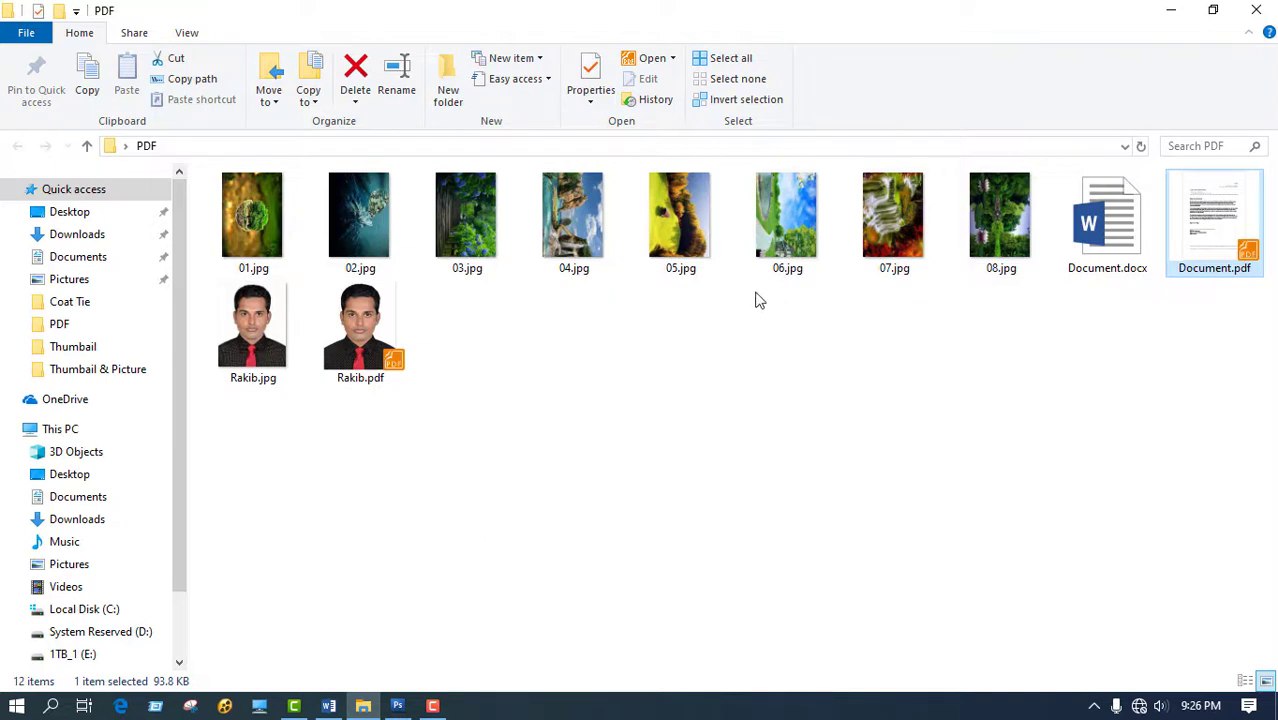
- Select photos 01–06 and both Rakib files in the PDF folder, then switch to Photoshop
drag(828, 165, 208, 385)
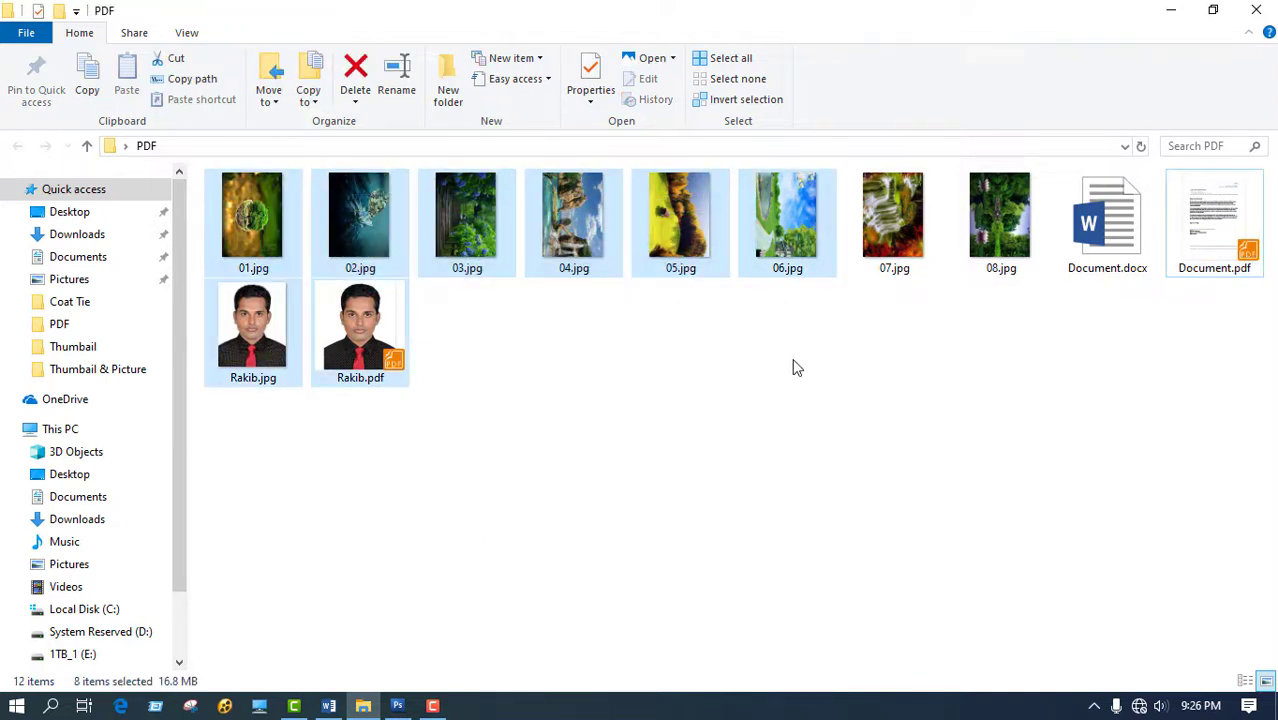
drag(826, 428, 257, 215)
click(410, 706)
- Close Rakib.pdf and open photos 01.jpg through 04.jpg together
click(530, 98)
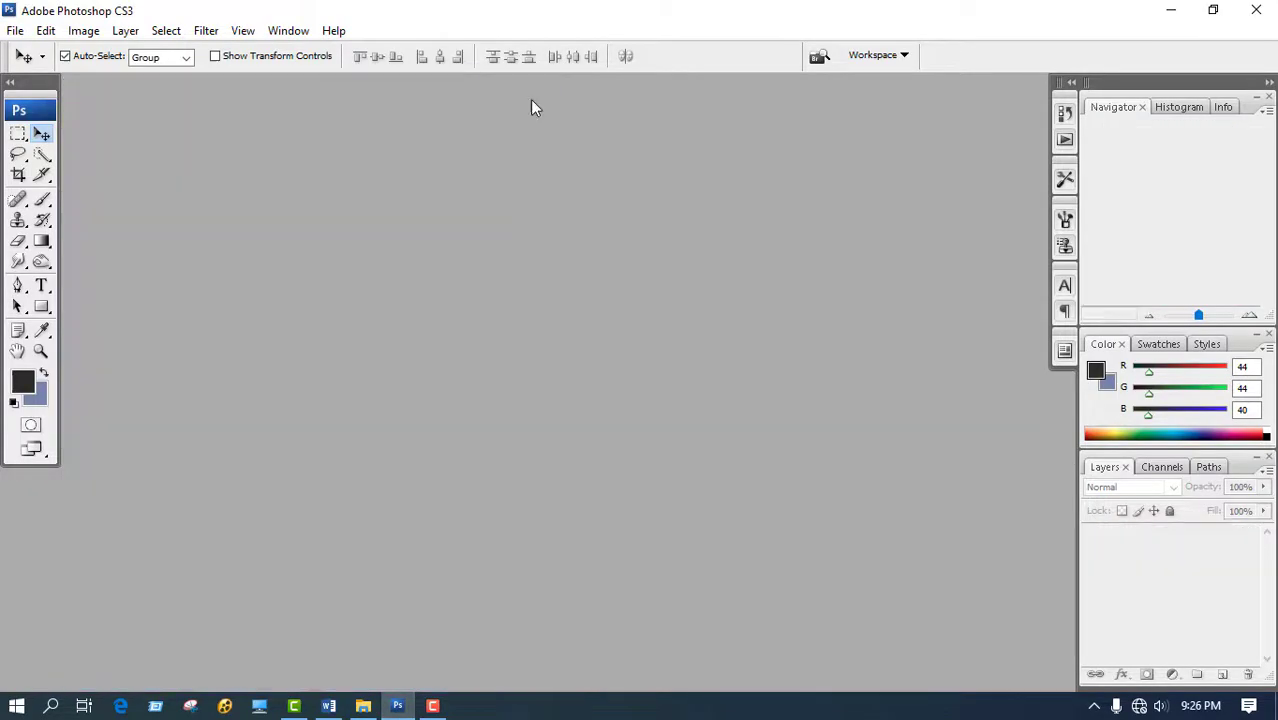
key(ctrl+o)
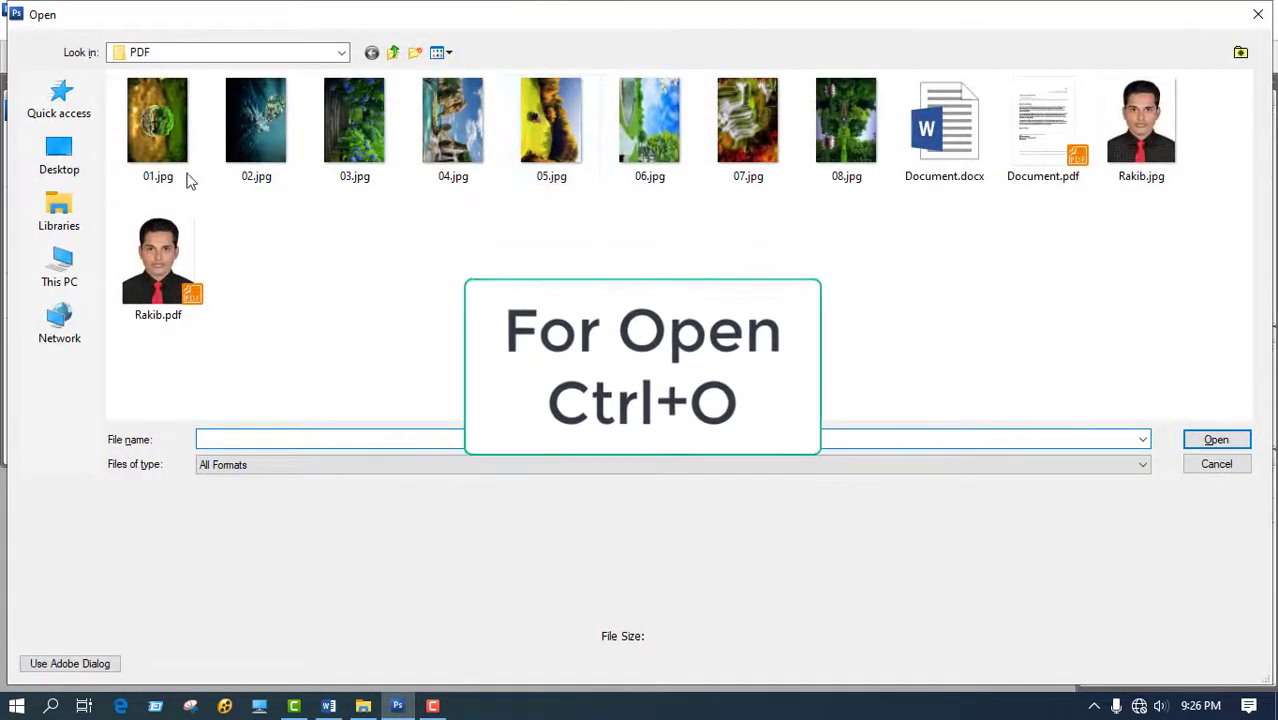
click(185, 165)
shift+click(461, 153)
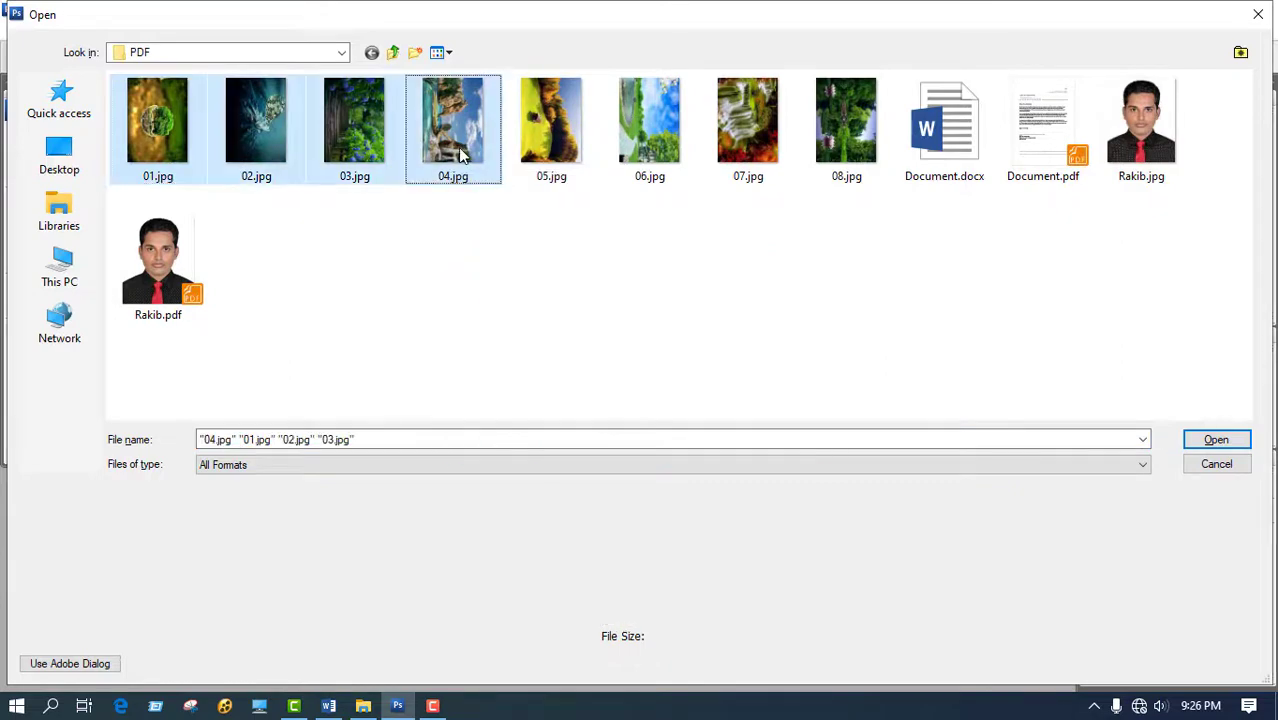
click(1213, 441)
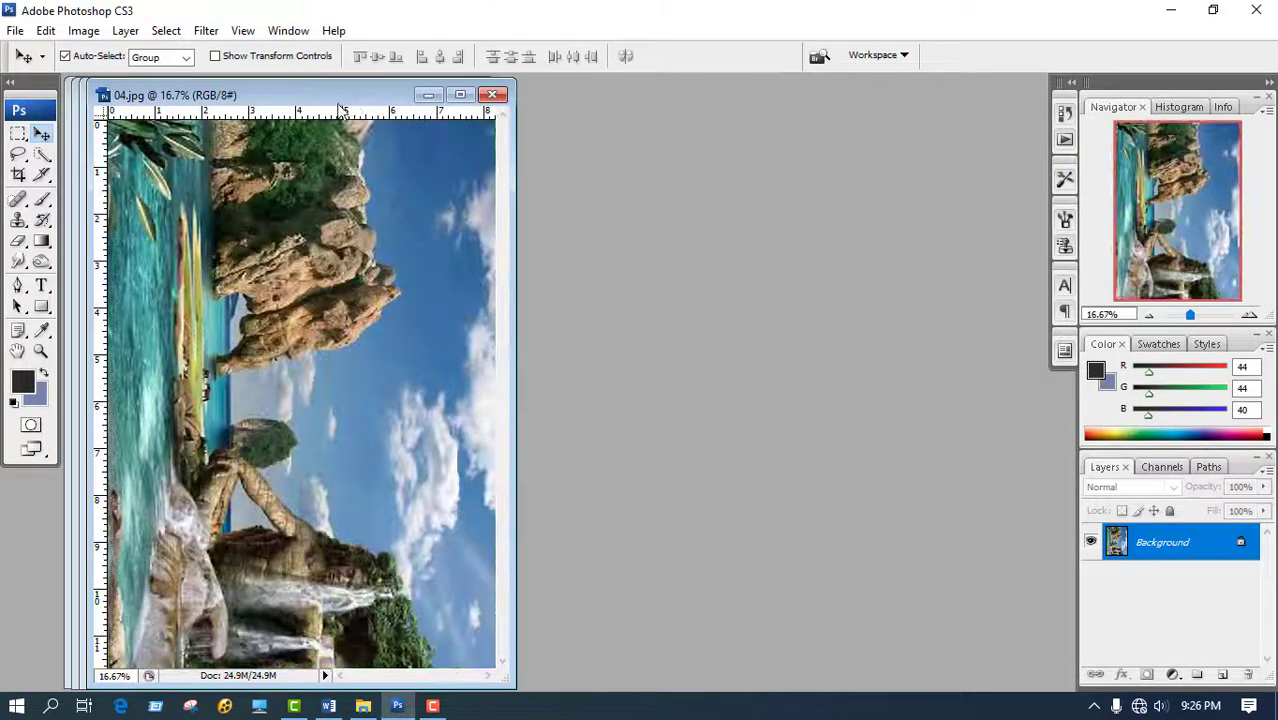
- Cascade the 04, 03, 02 and 01 photo windows across the workspace
drag(328, 102, 693, 107)
drag(299, 94, 632, 106)
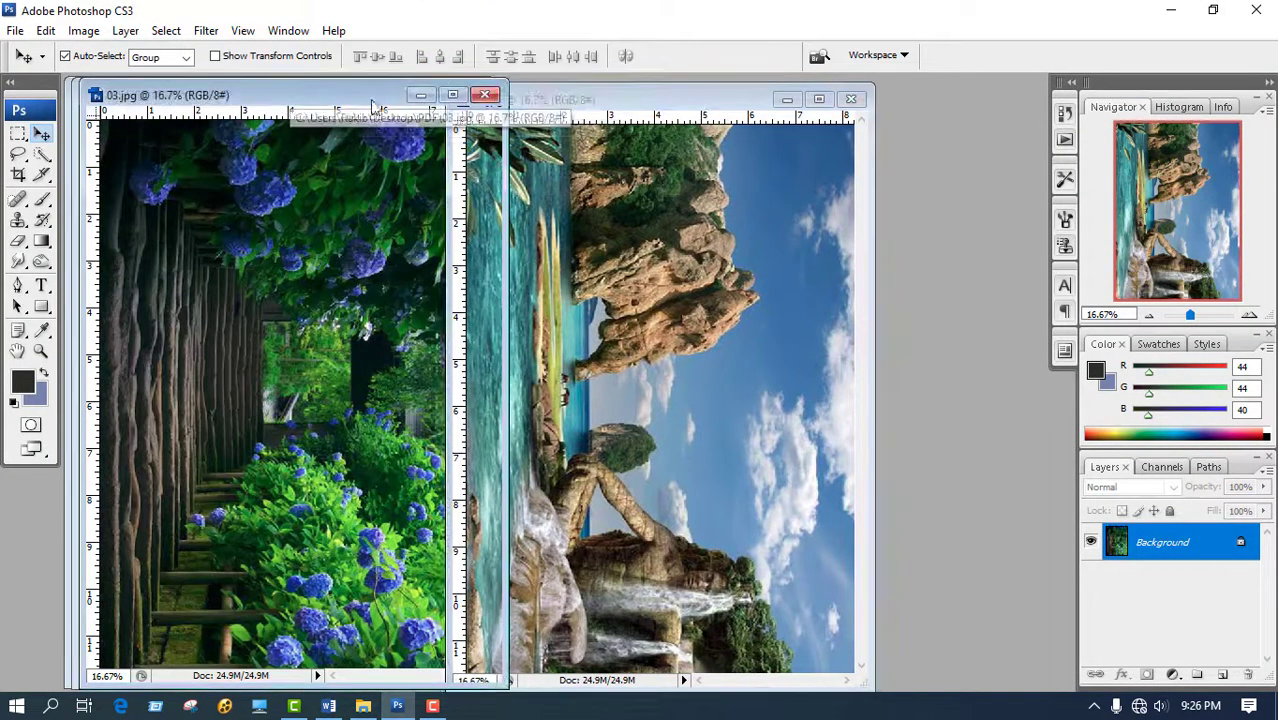
drag(313, 106, 571, 106)
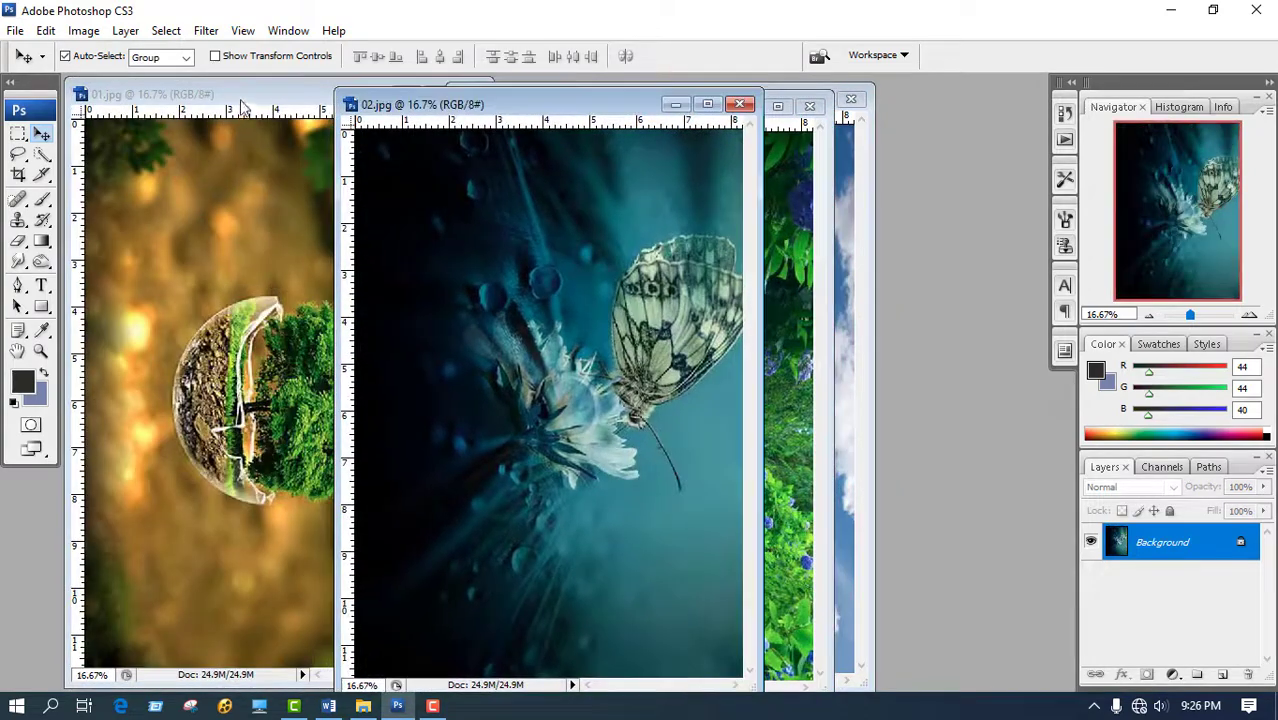
drag(248, 106, 540, 108)
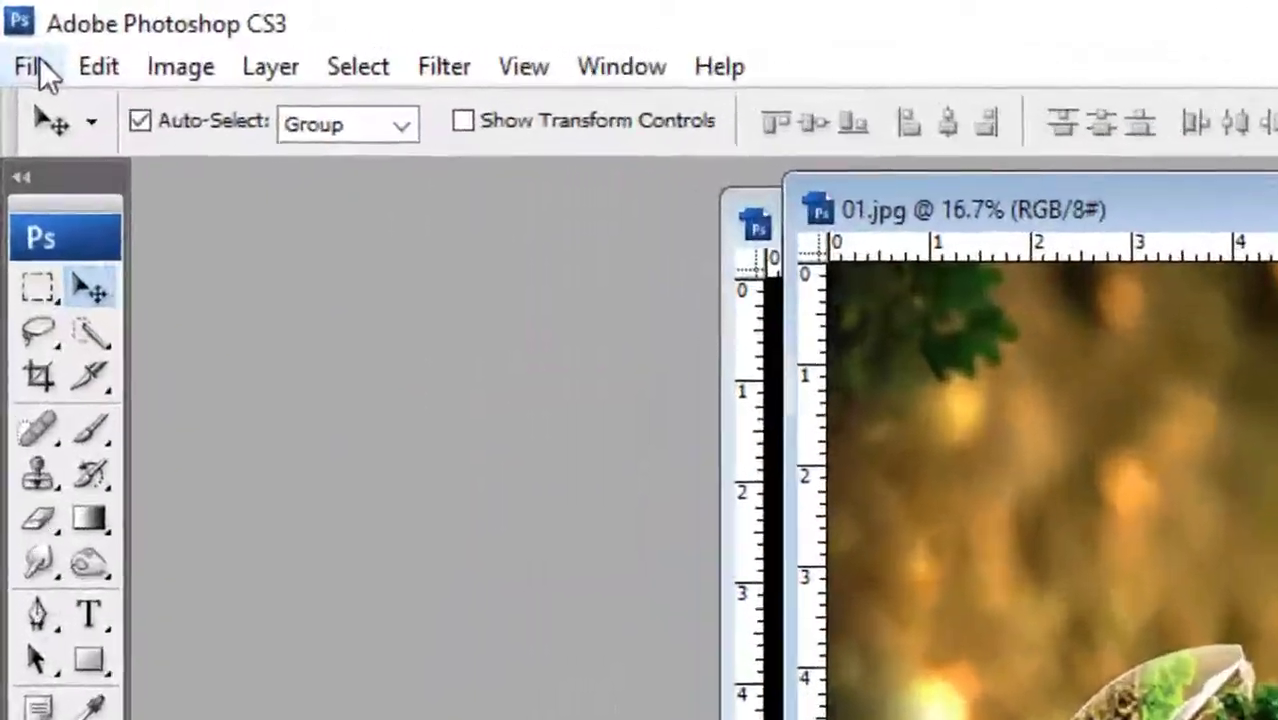
- Save 01.jpg as 01.pdf in Photoshop PDF format and open it from the PDF folder
click(36, 68)
click(96, 606)
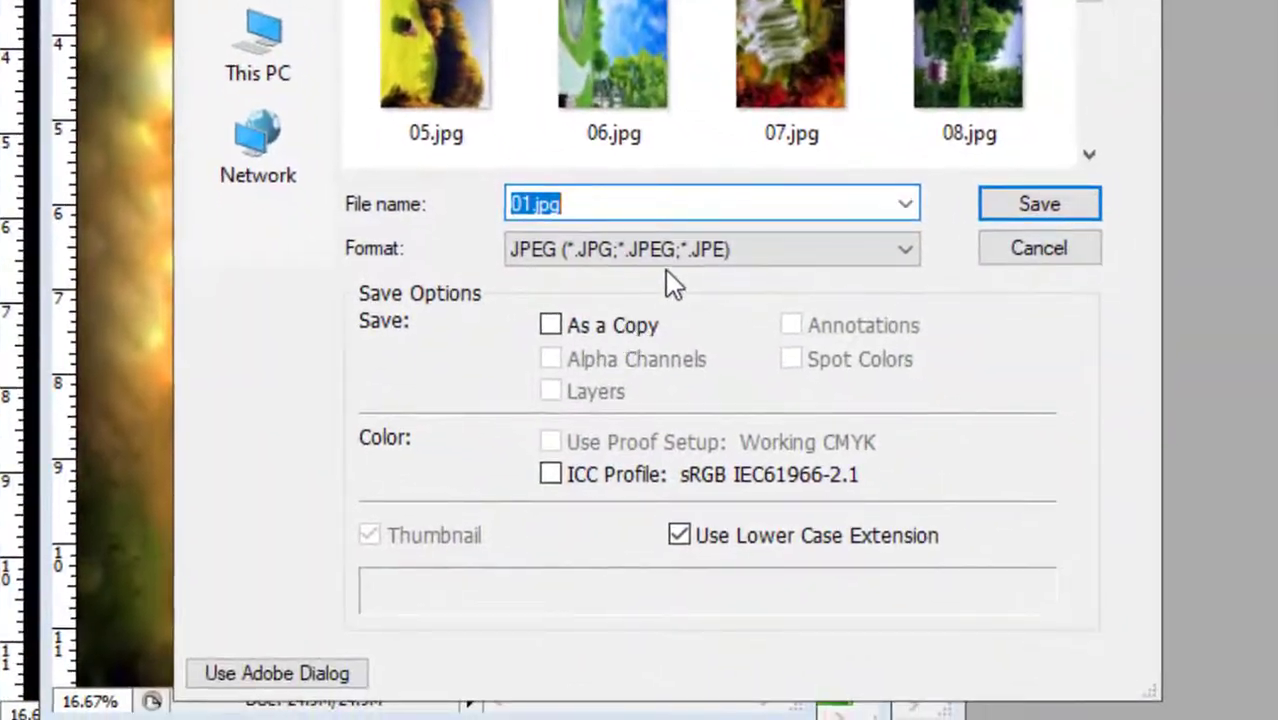
click(720, 289)
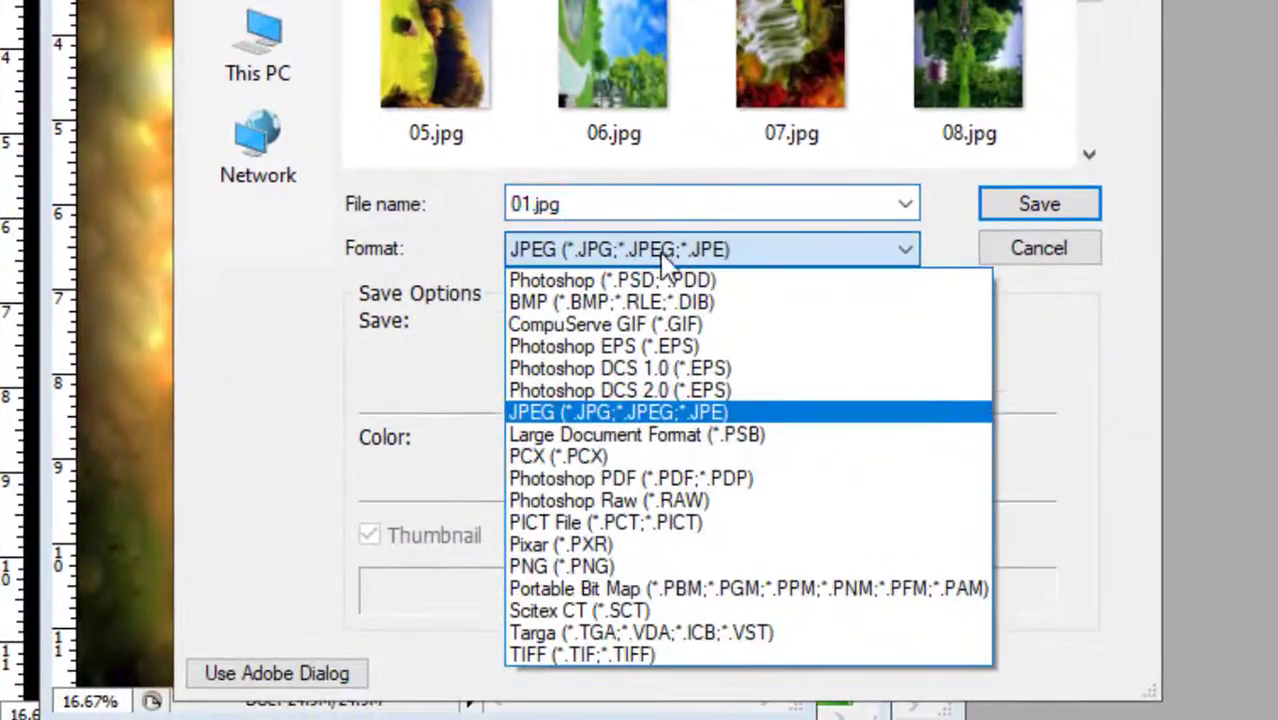
click(585, 478)
click(1000, 217)
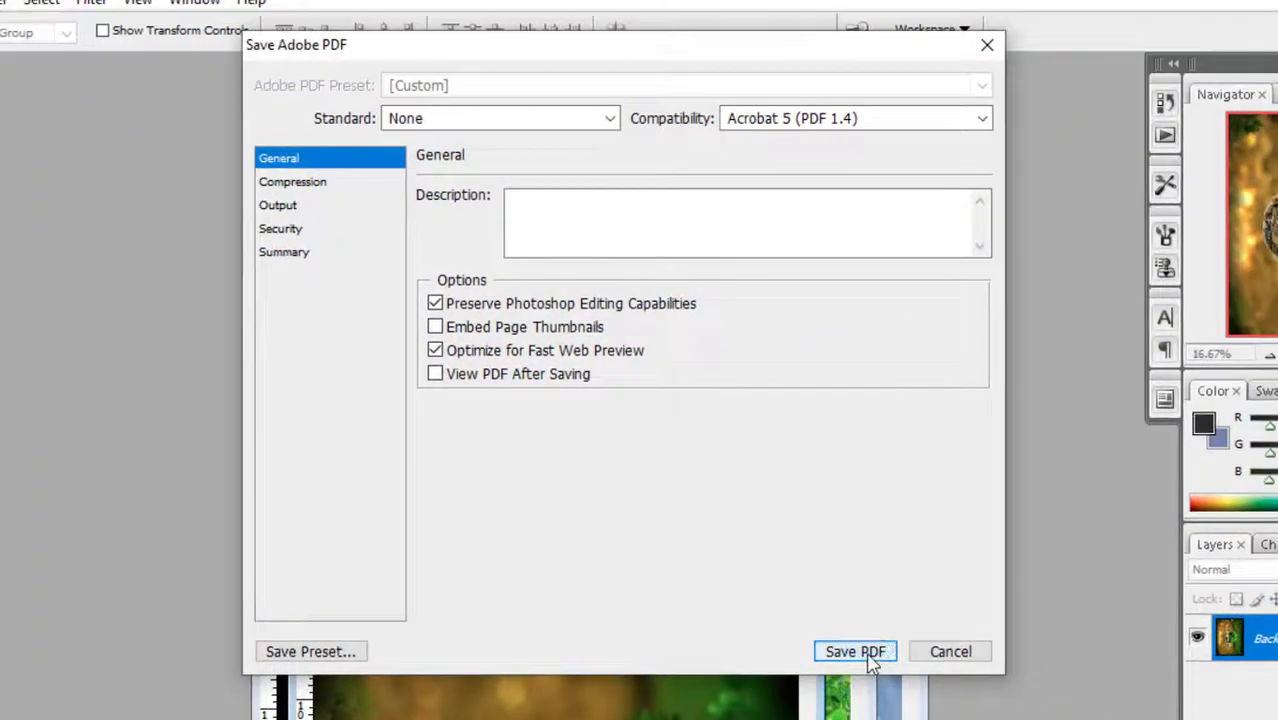
click(851, 651)
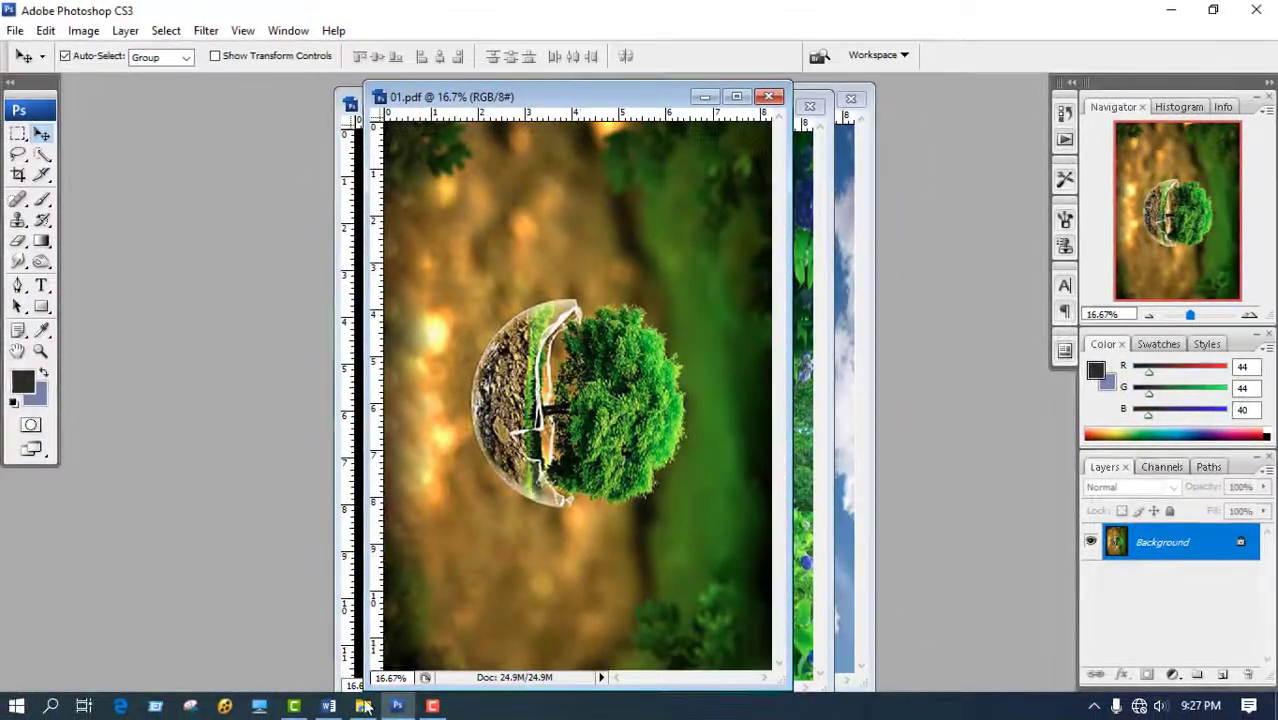
click(363, 705)
double_click(381, 238)
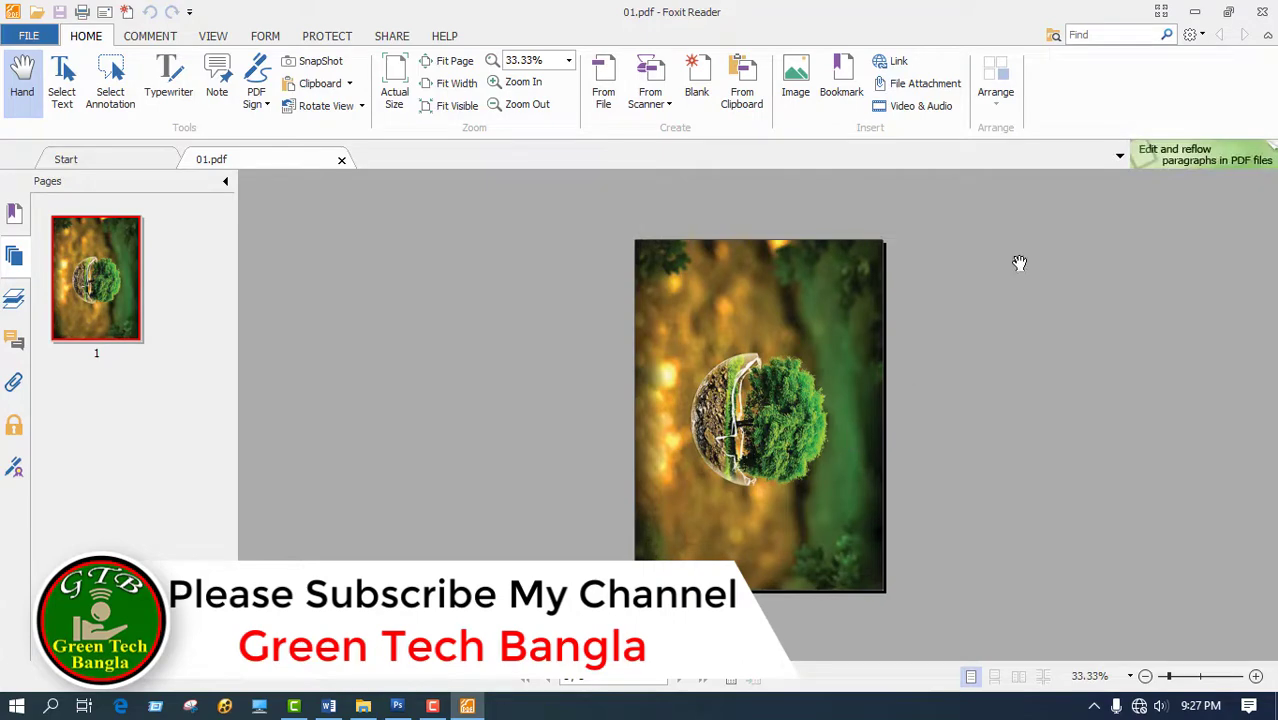
- Close 01.pdf, page through Document.pdf, return to page one, and close the reader
click(1262, 11)
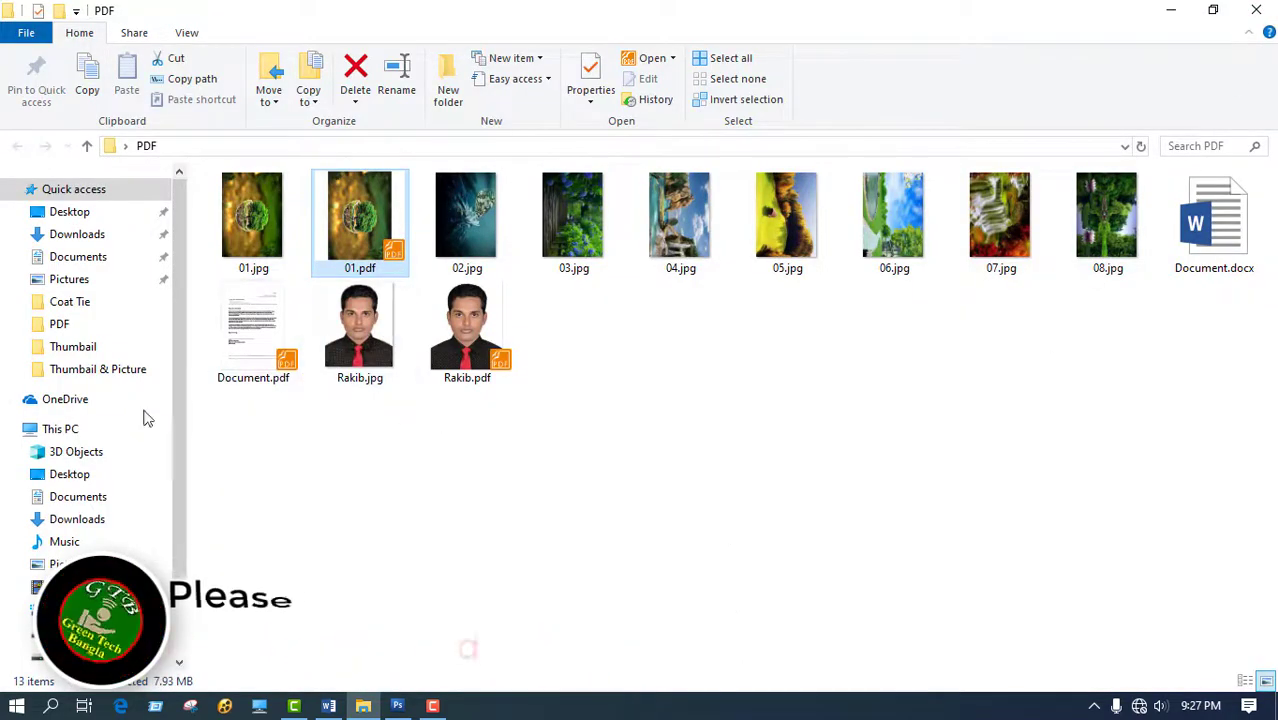
double_click(260, 352)
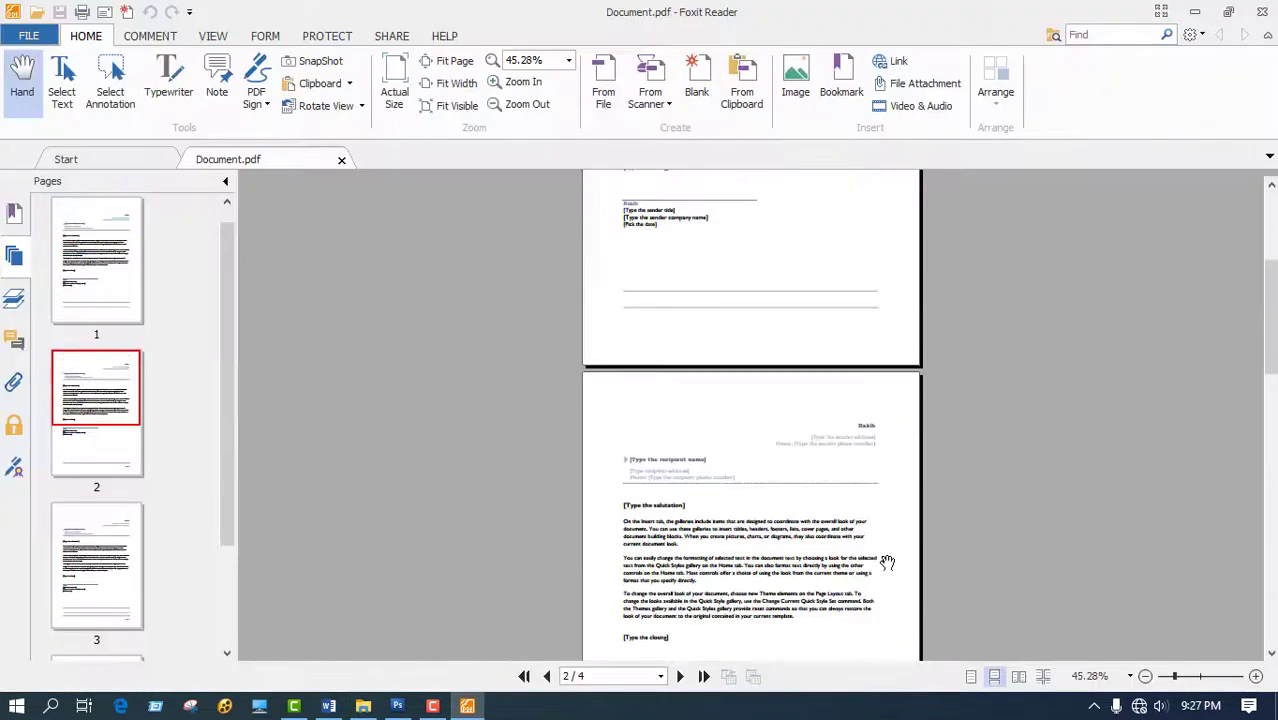
scroll(886, 562, up, 3)
scroll(886, 562, down, 3)
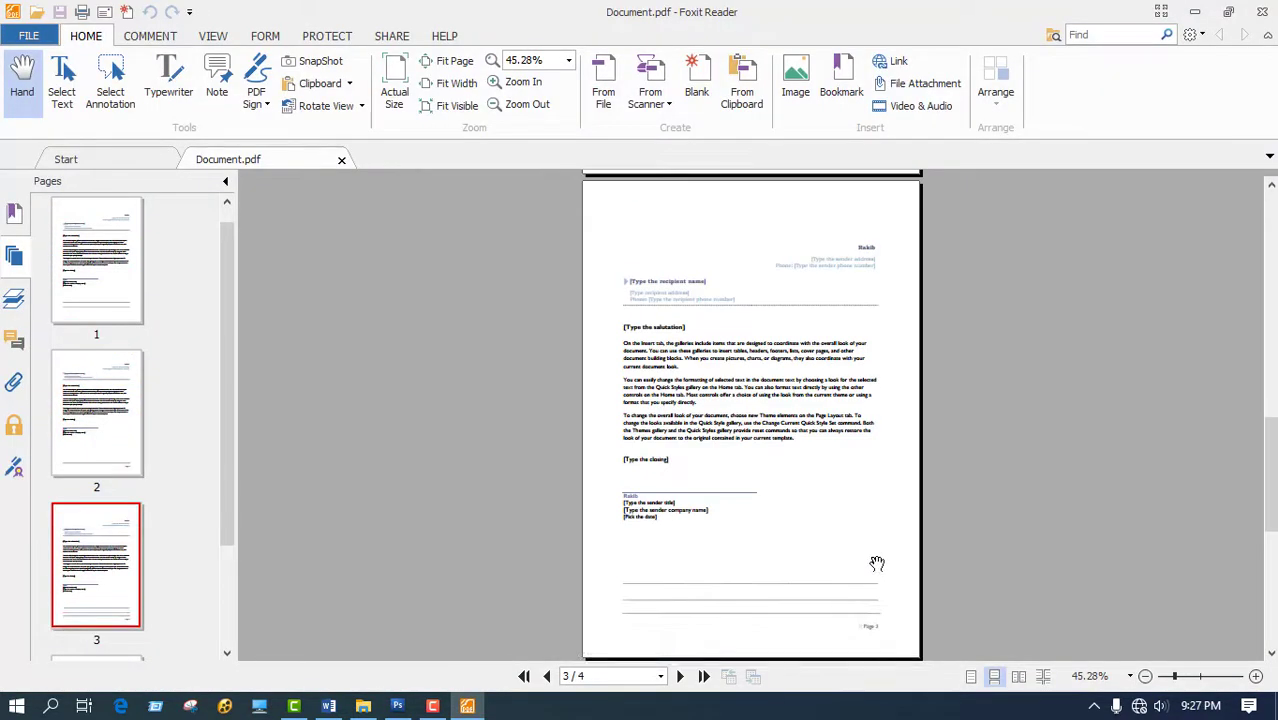
scroll(877, 563, down, 3)
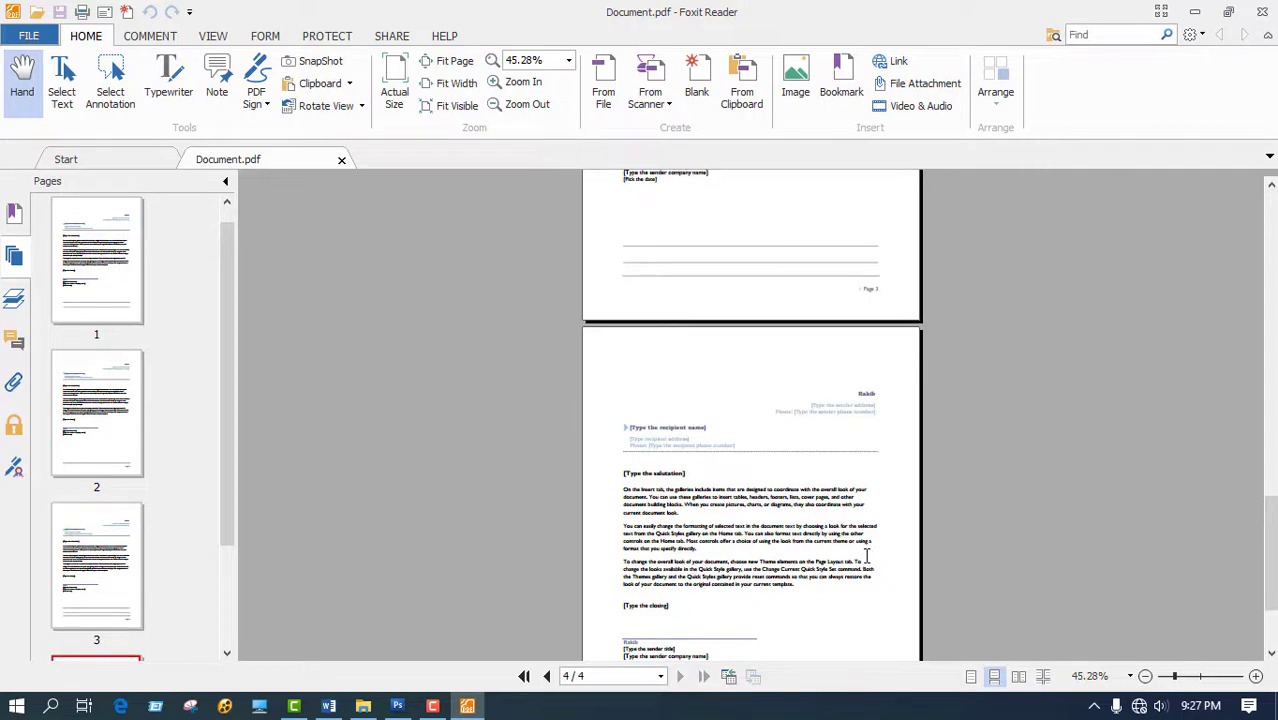
scroll(865, 553, down, 2)
key(Home)
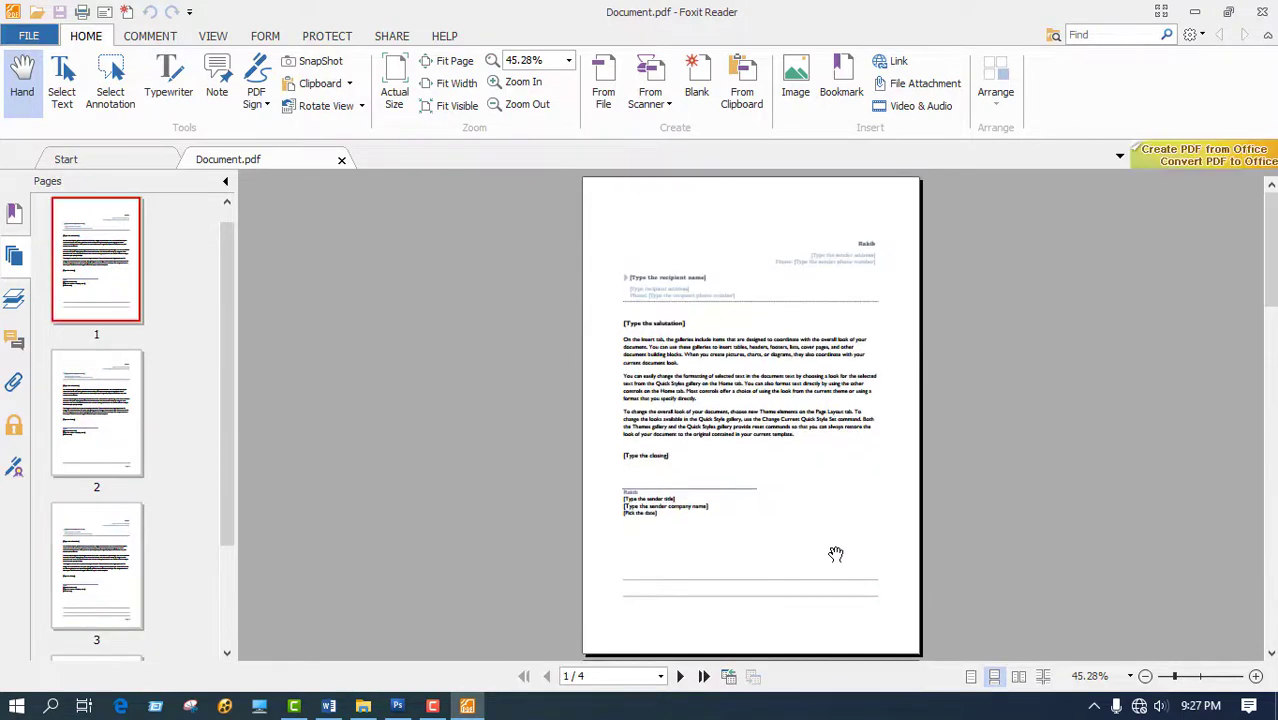
click(1260, 12)
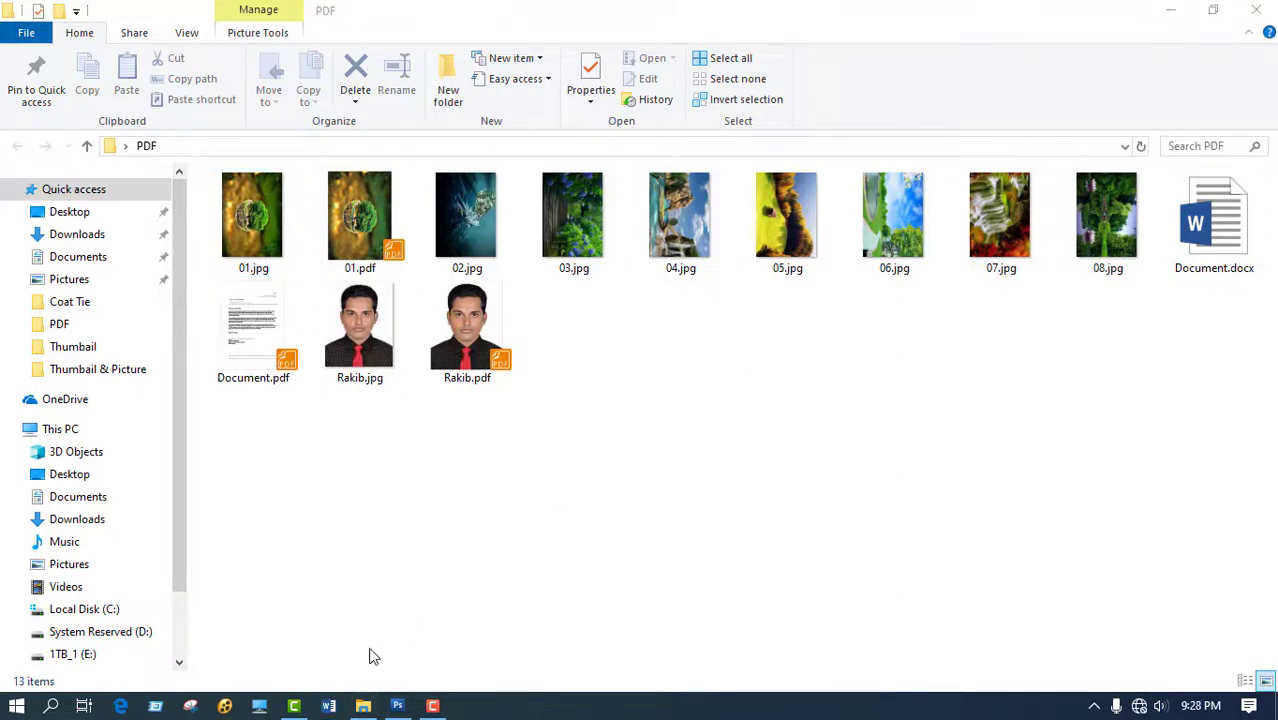
- Launch Word with a blank document and set the paper size to A4
click(328, 705)
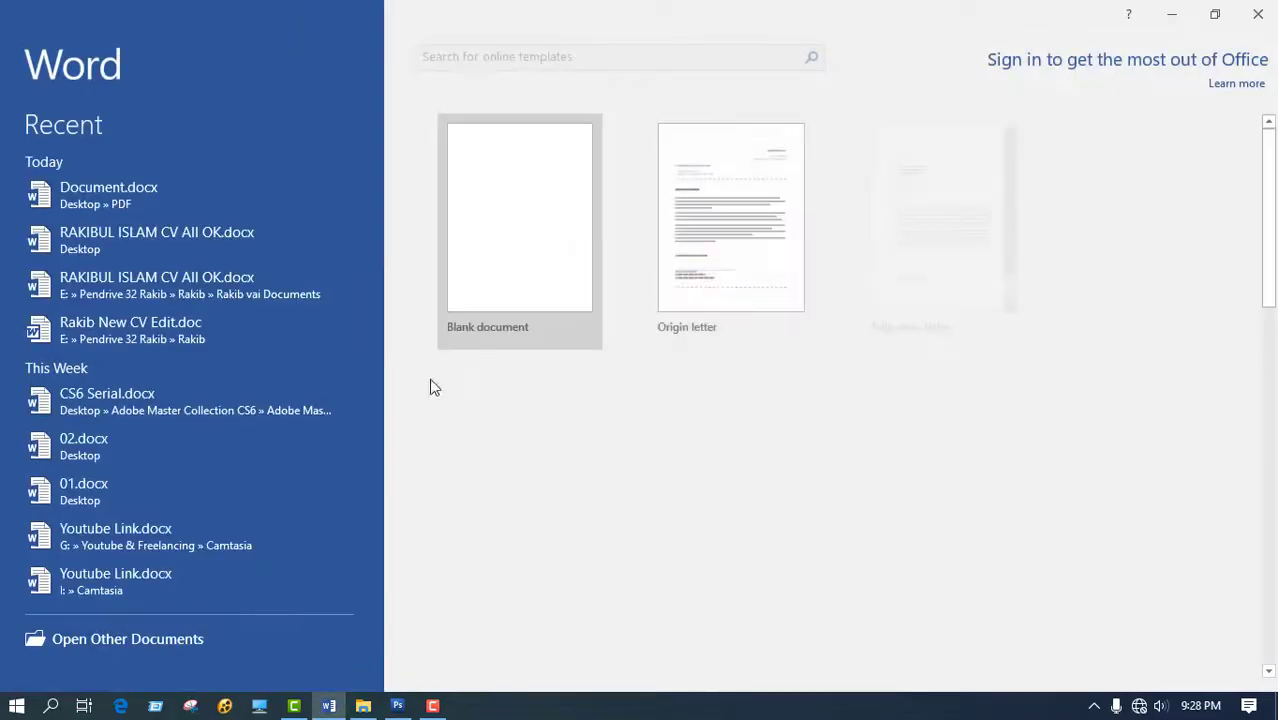
click(516, 224)
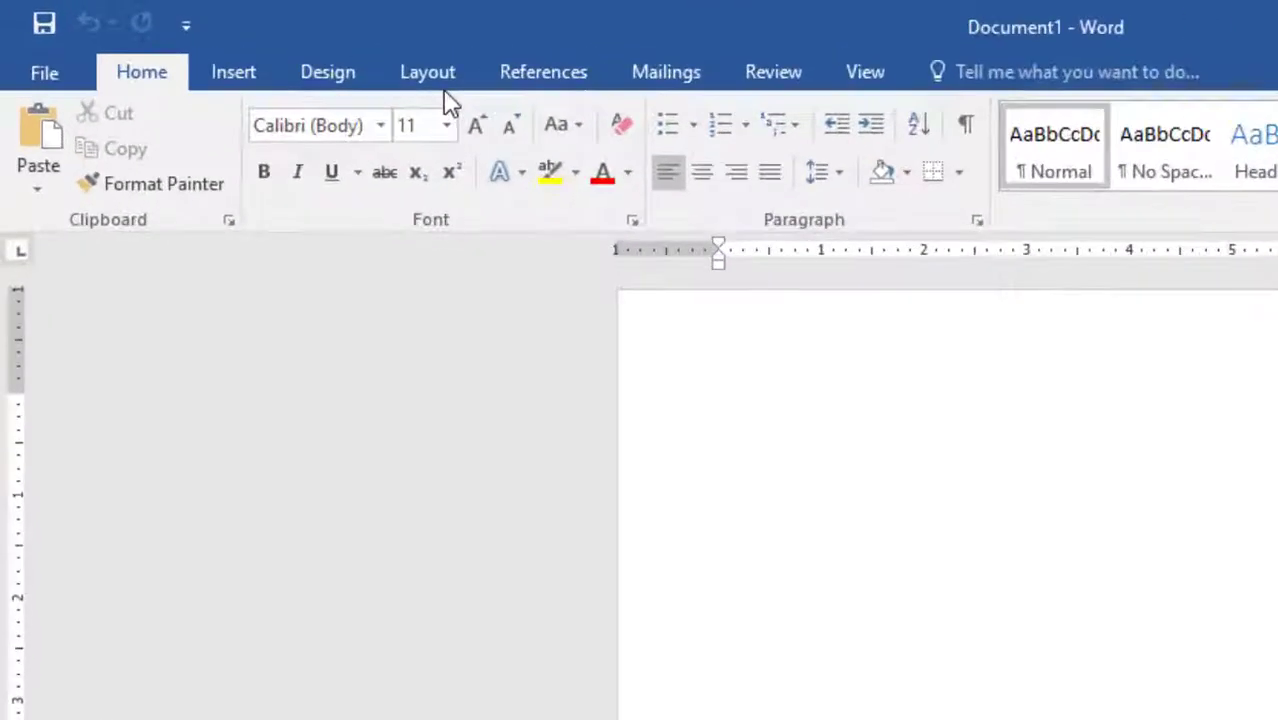
click(263, 45)
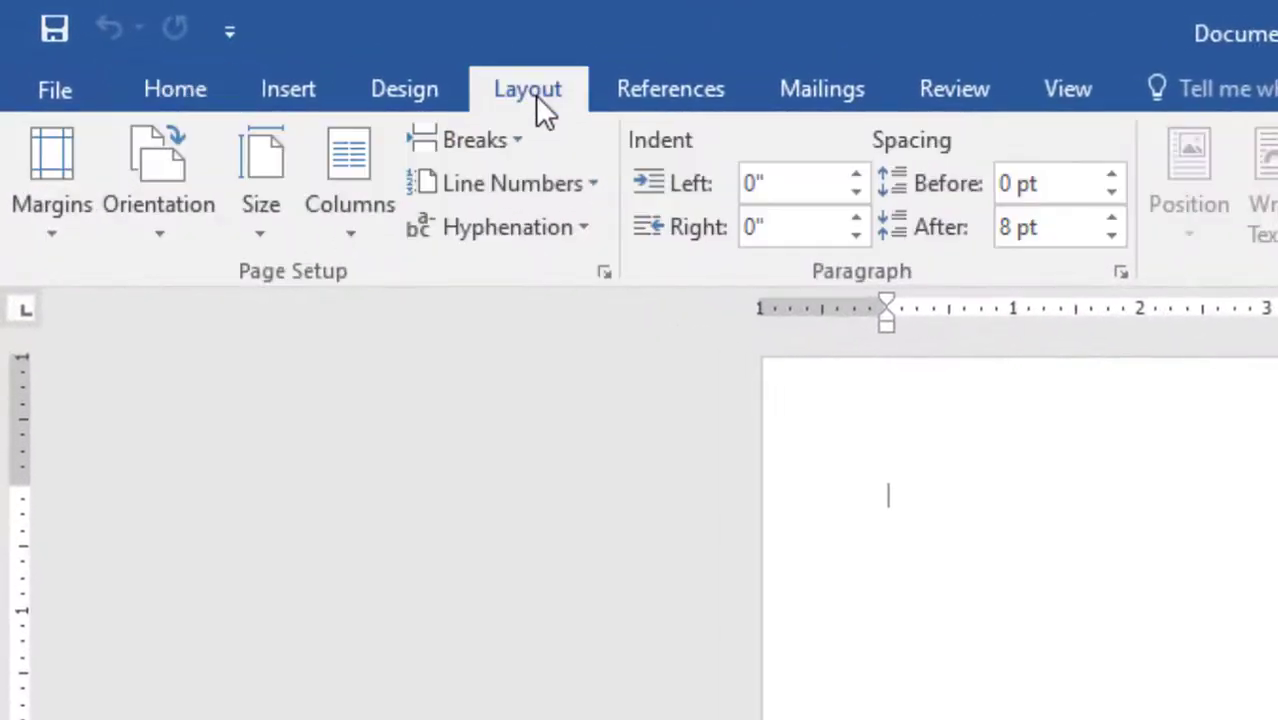
click(262, 237)
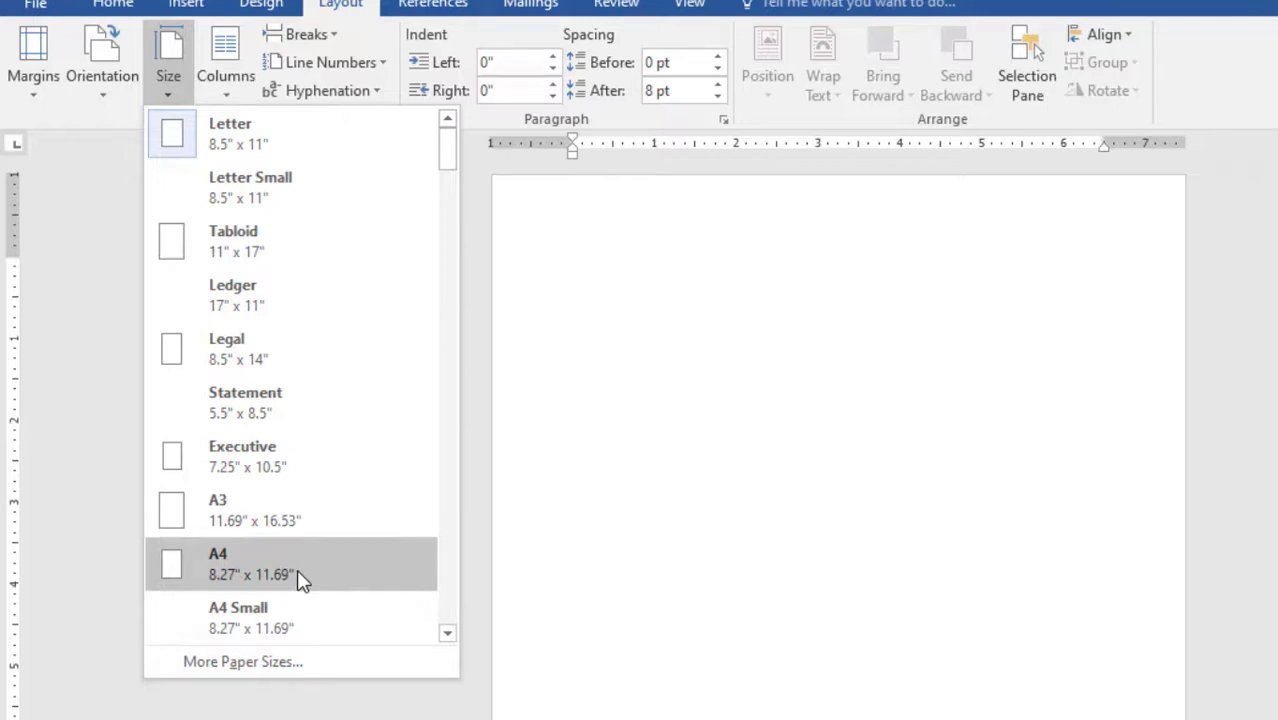
click(297, 575)
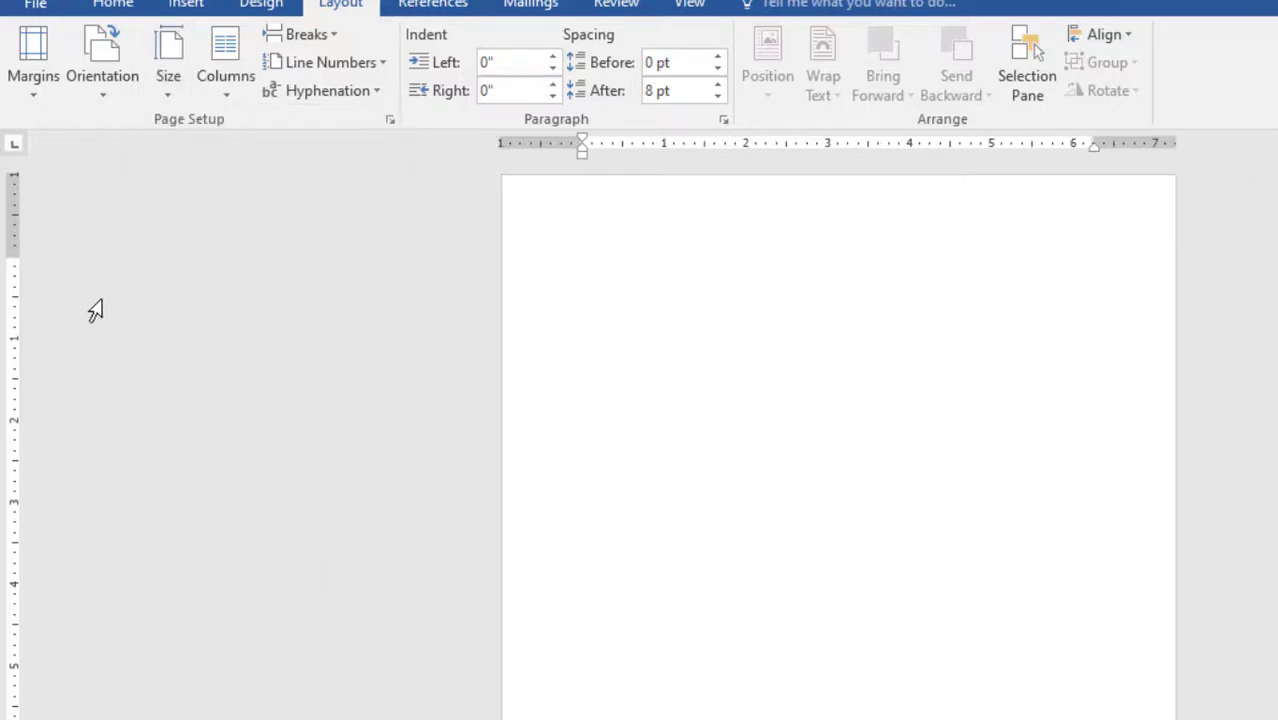
- Set custom margins of 0.2 inches on top, bottom, left and right
click(35, 100)
click(165, 620)
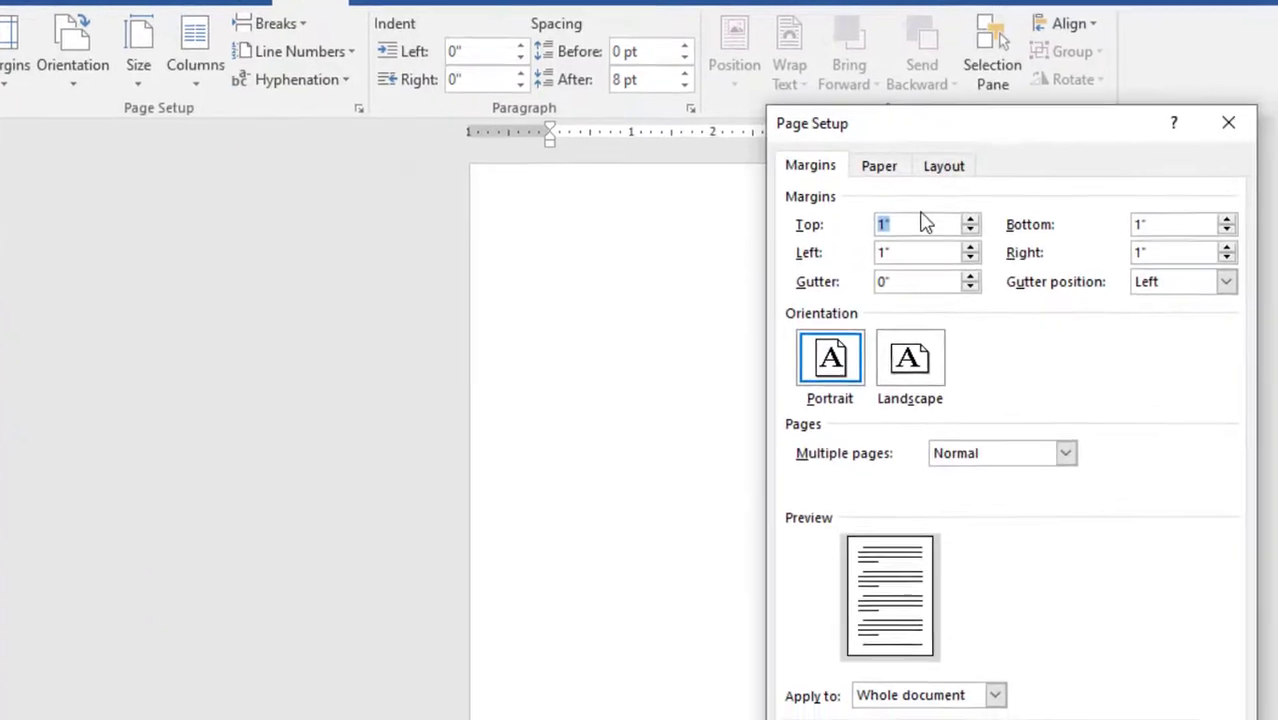
text(.2)
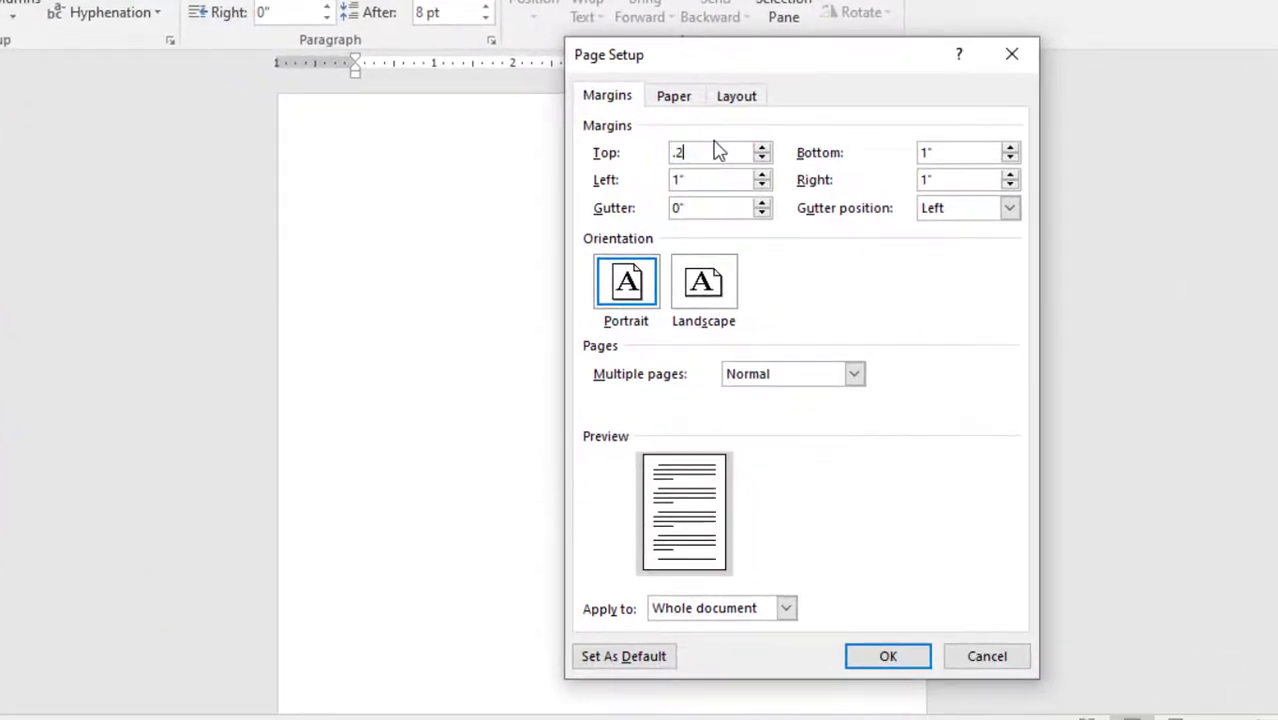
key(Tab)
text(.)
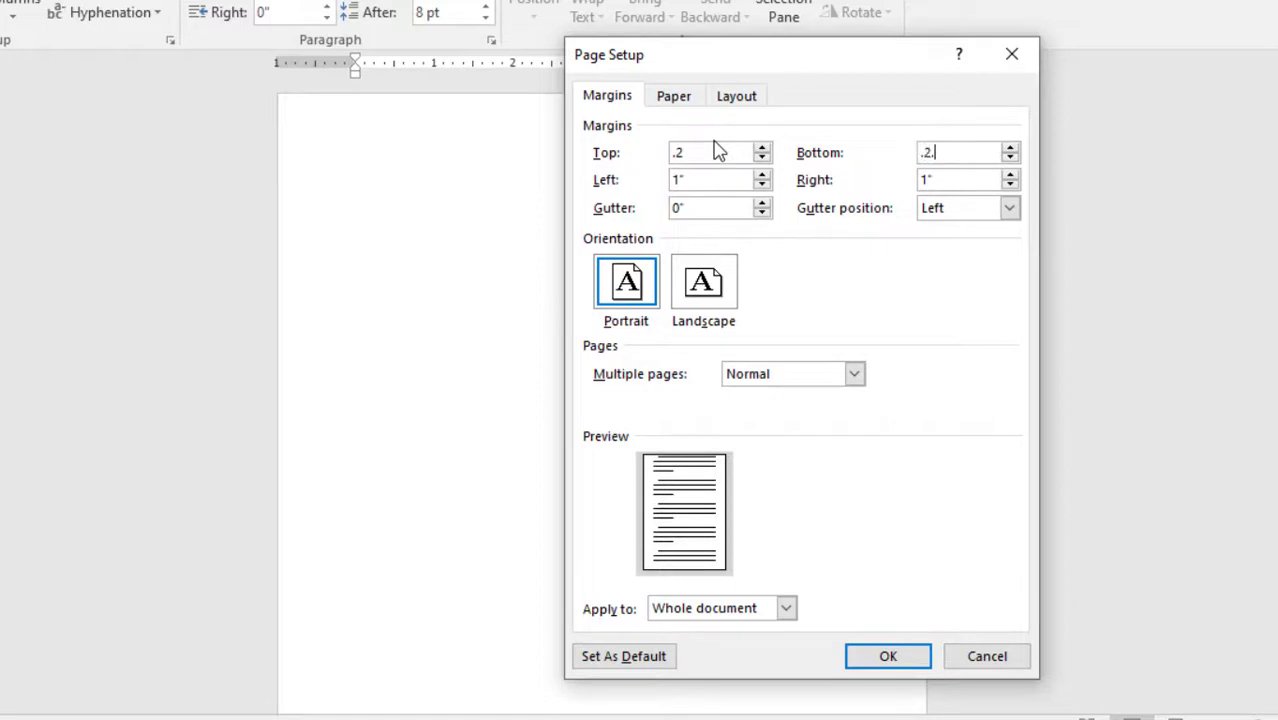
key(Tab)
text(.)
text(2)
key(Tab)
text(.2)
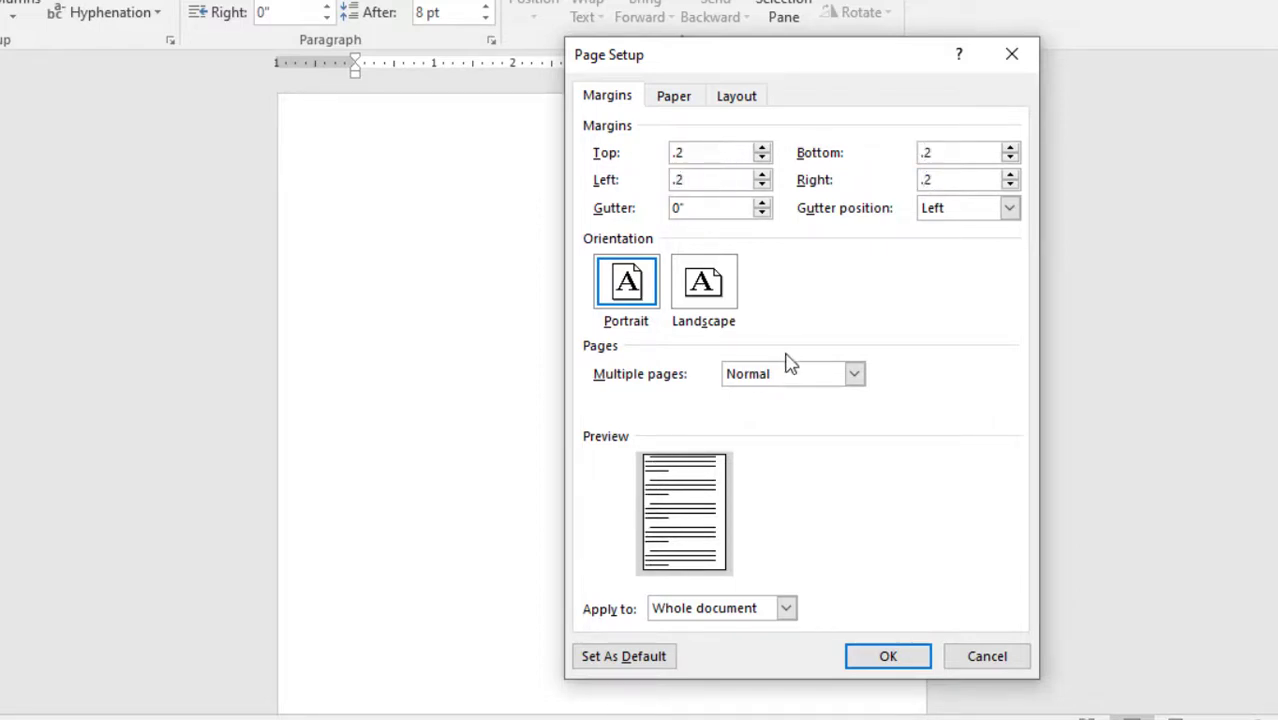
click(908, 663)
- Delete 01.pdf from the PDF folder in File Explorer
click(363, 706)
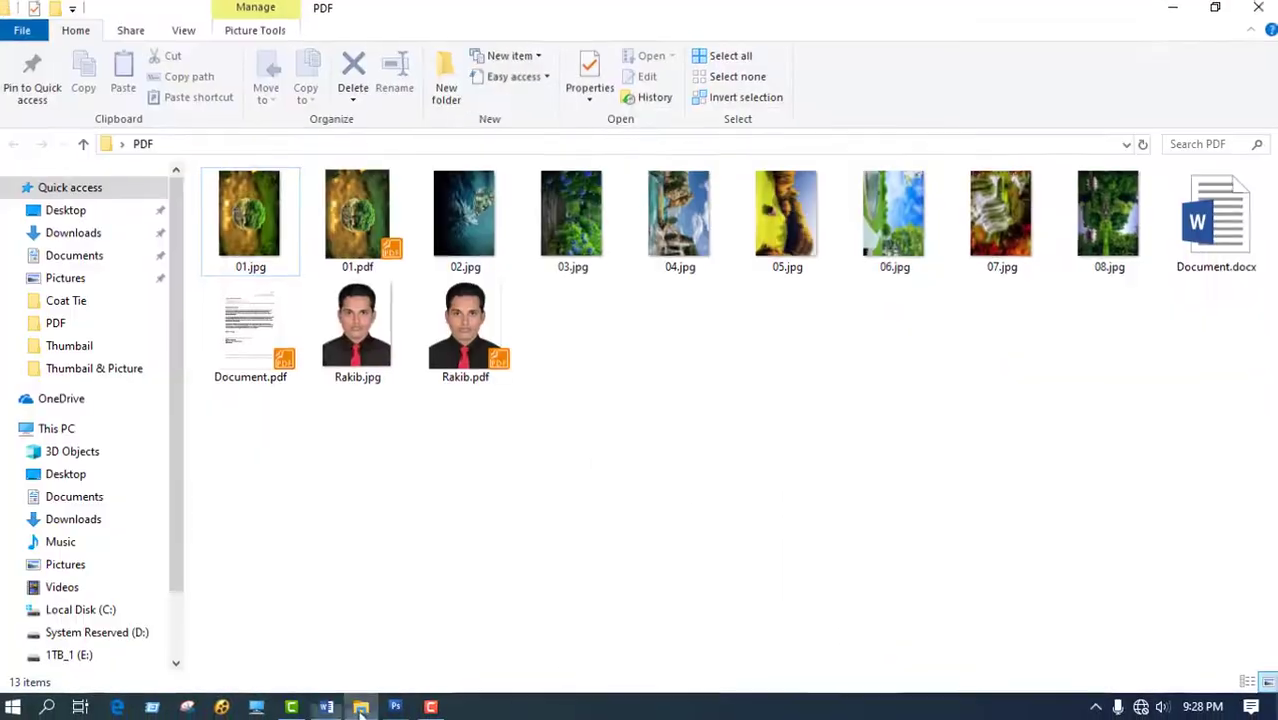
click(375, 253)
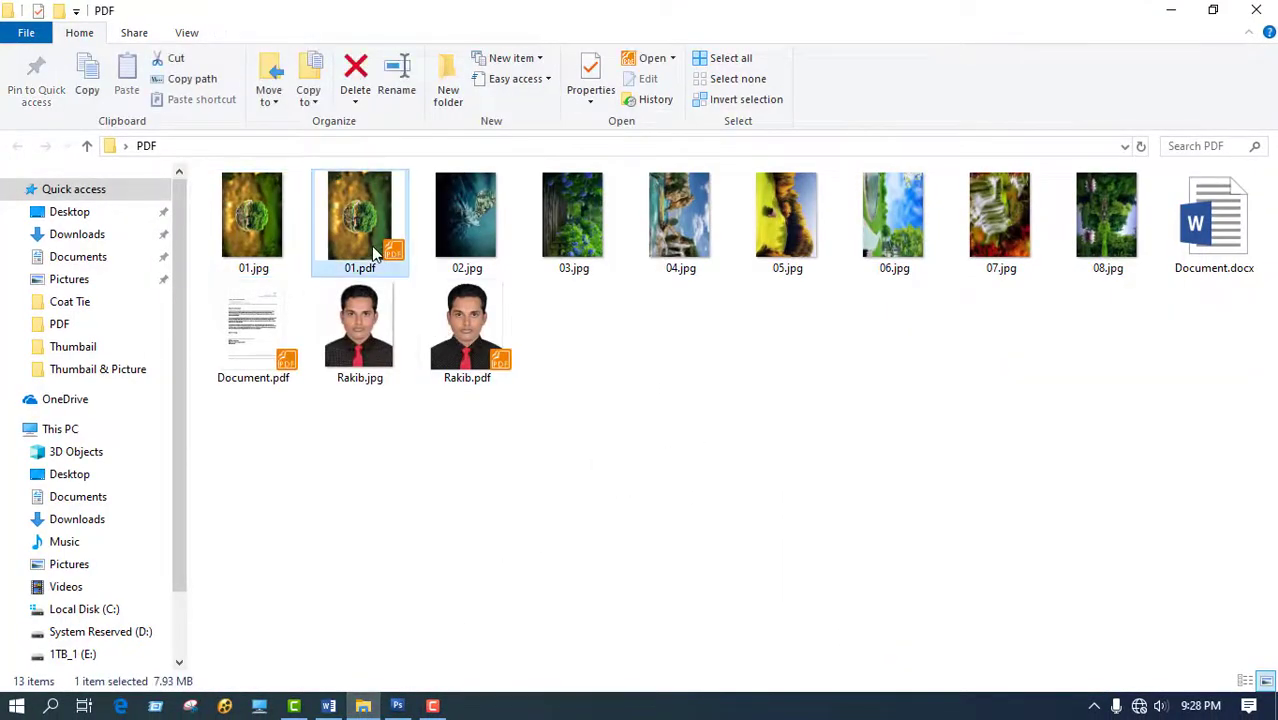
key(Delete)
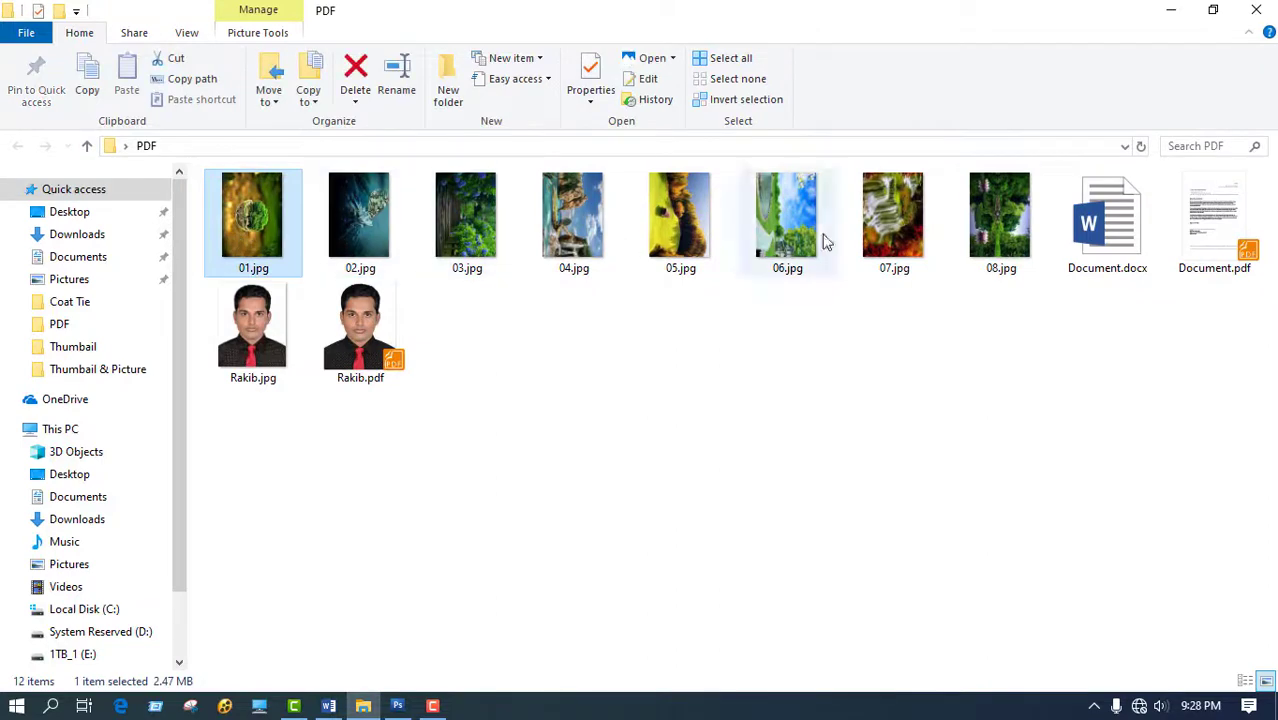
- Drag photos 01.jpg through 08.jpg into the Word document, one per page
shift+click(1008, 218)
mouse_move(320, 255)
mouse_down()
mouse_move(338, 706)
mouse_move(637, 267)
mouse_up()
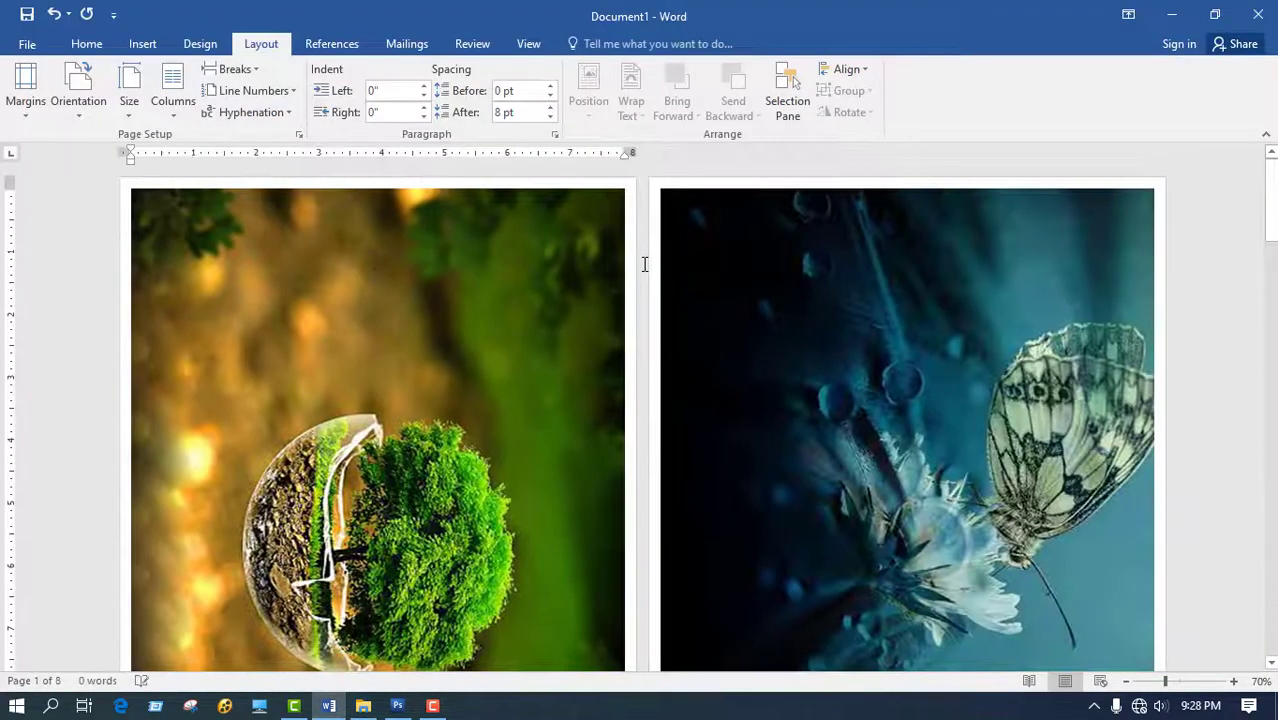
scroll(646, 264, down, 4)
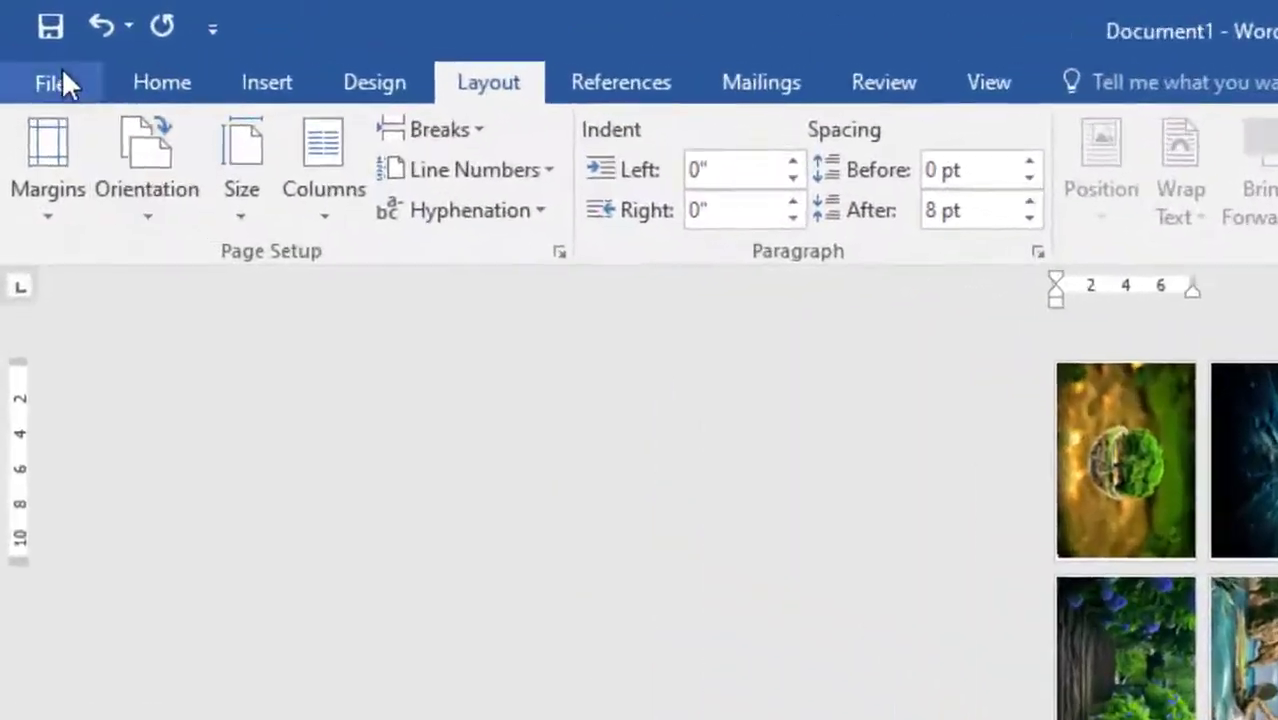
- Save the eight-photo Word document as Doc1.pdf, PDF type, in the PDF folder
click(31, 44)
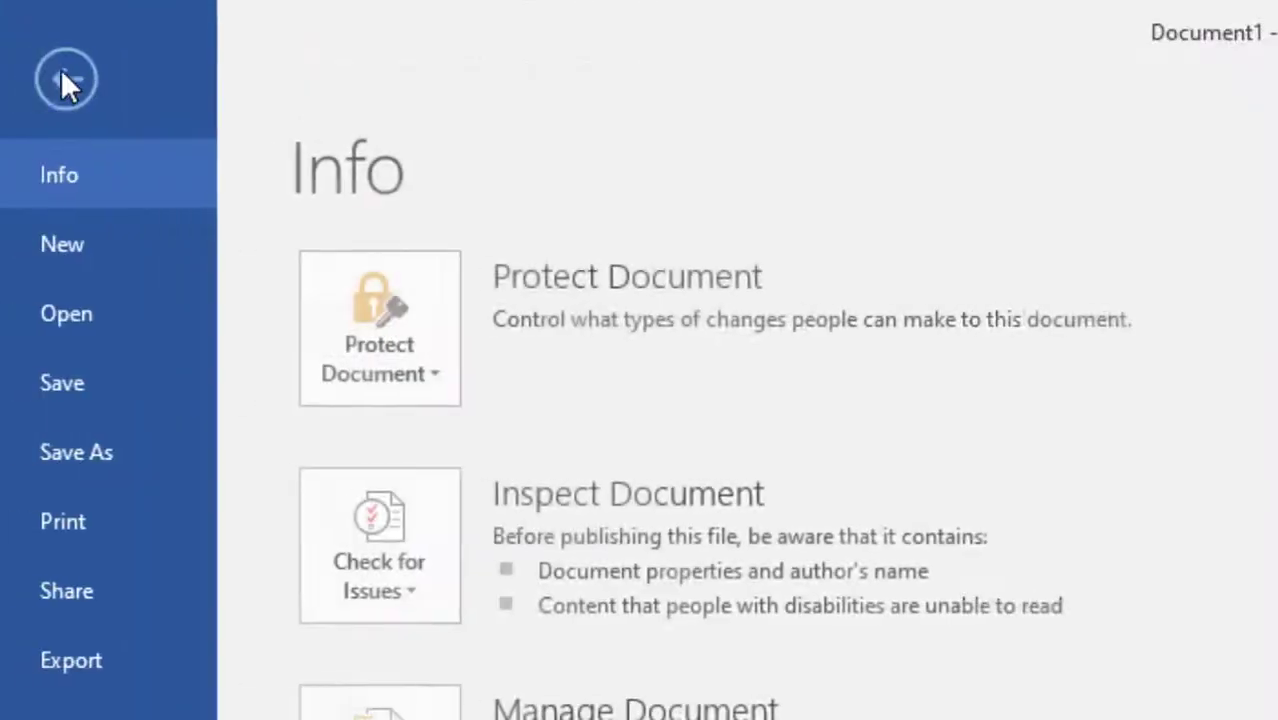
click(88, 451)
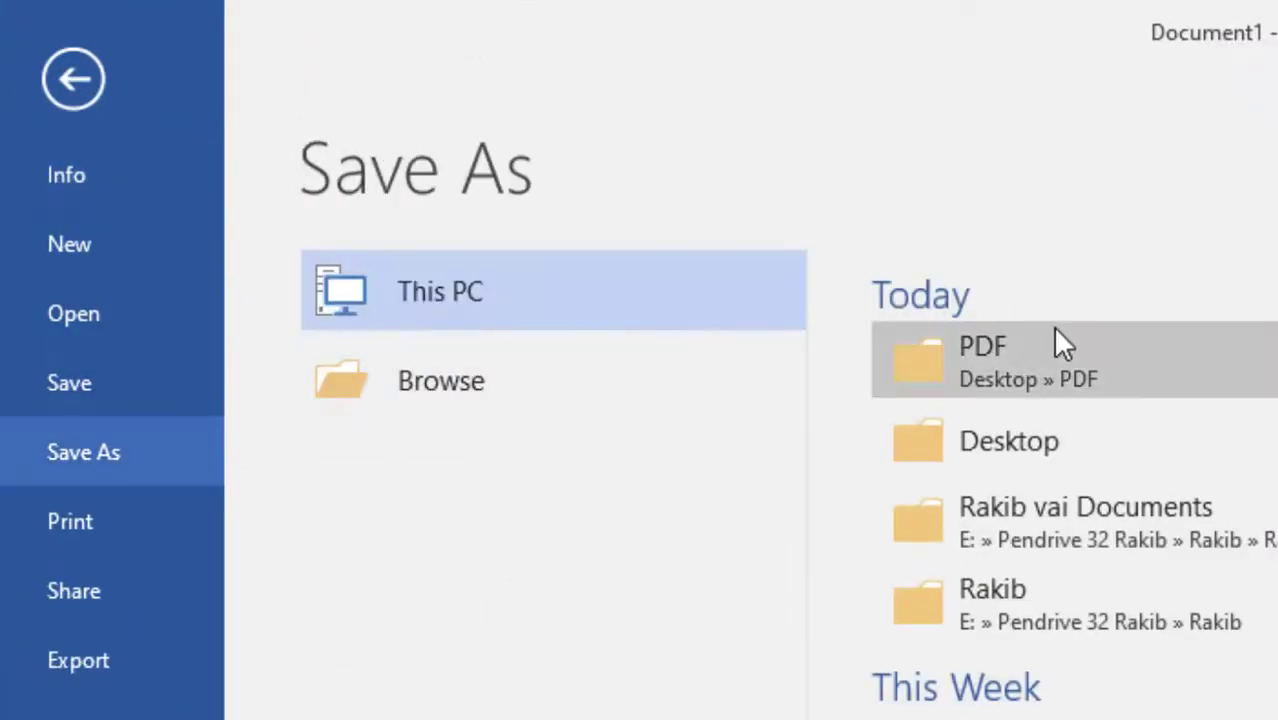
click(1038, 358)
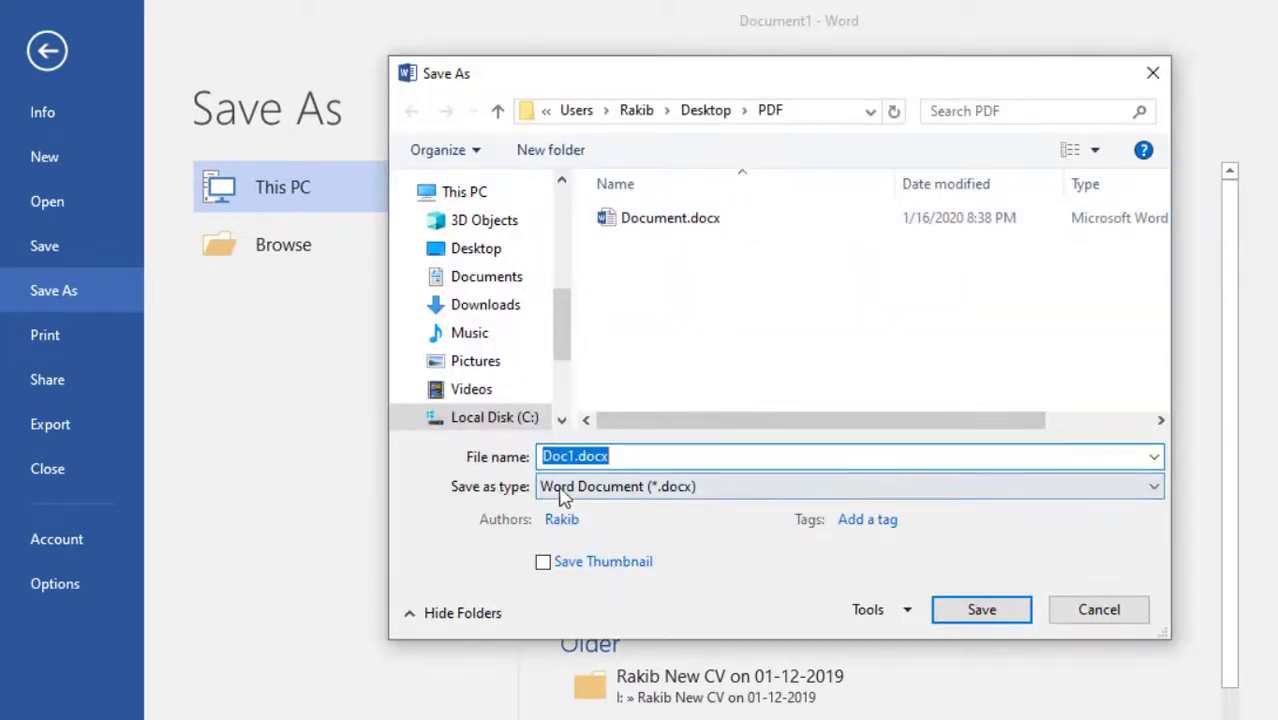
click(884, 497)
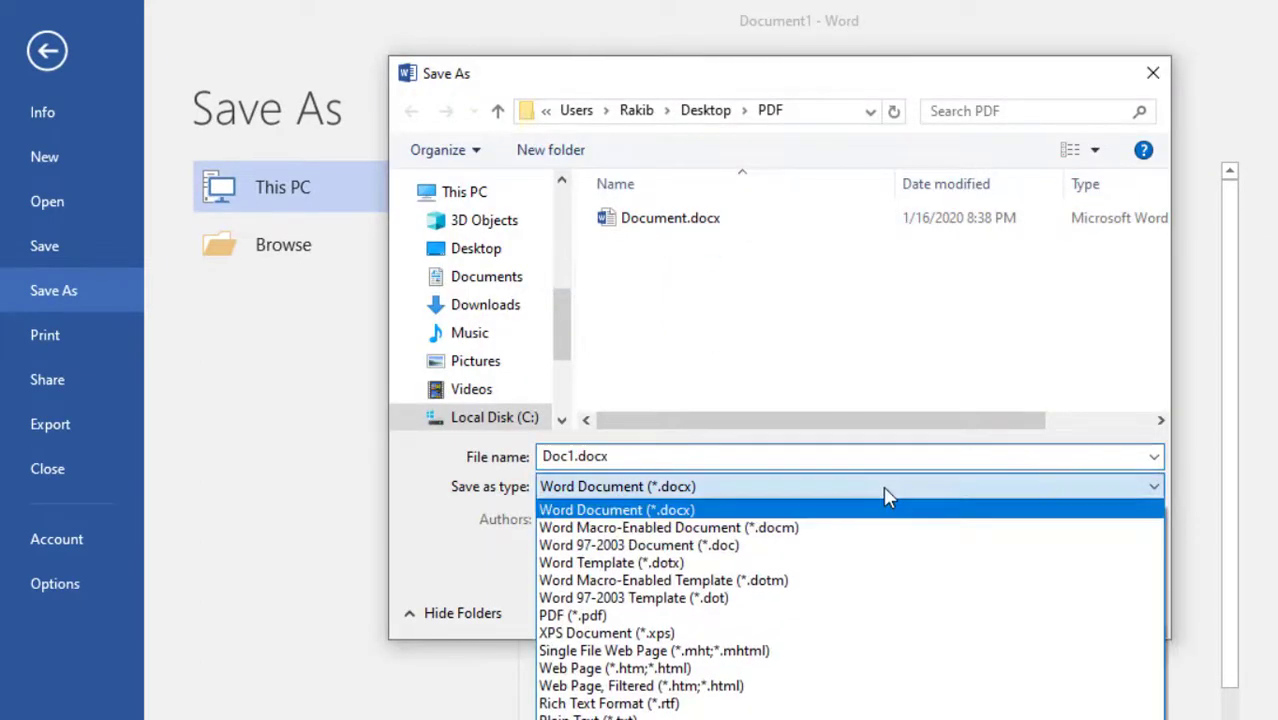
click(592, 612)
click(981, 669)
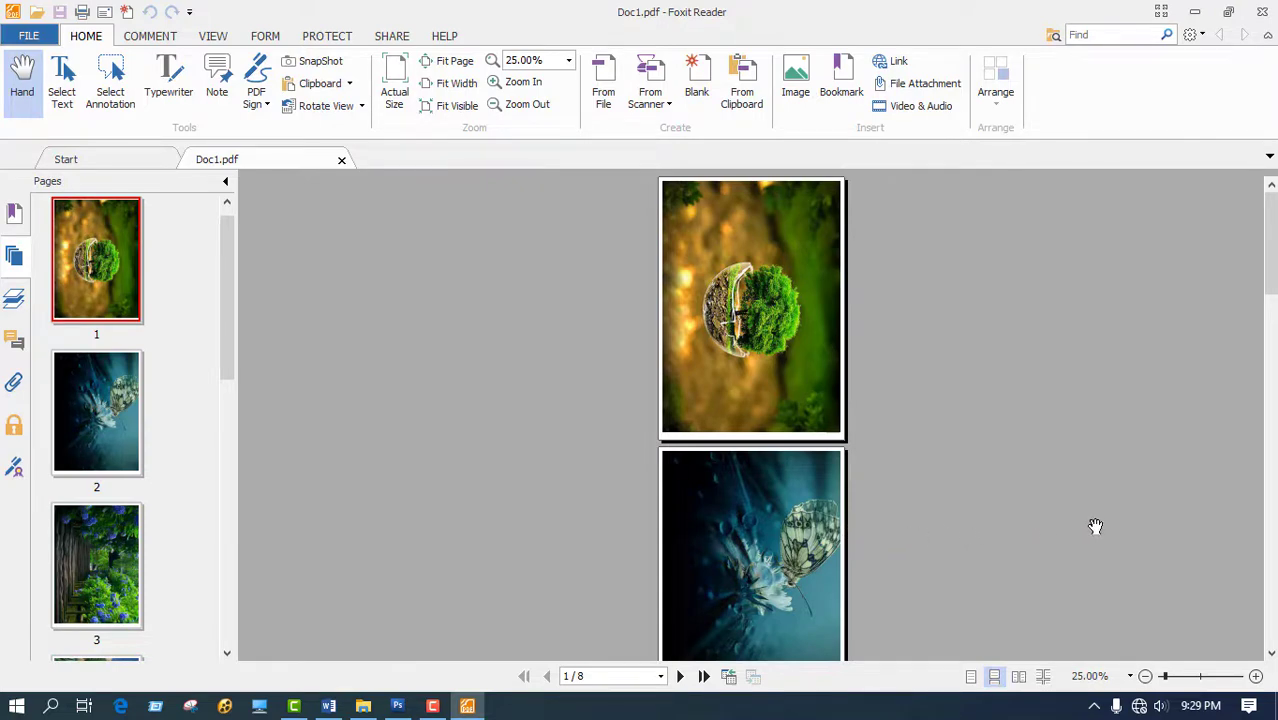
scroll(757, 410, down, 10)
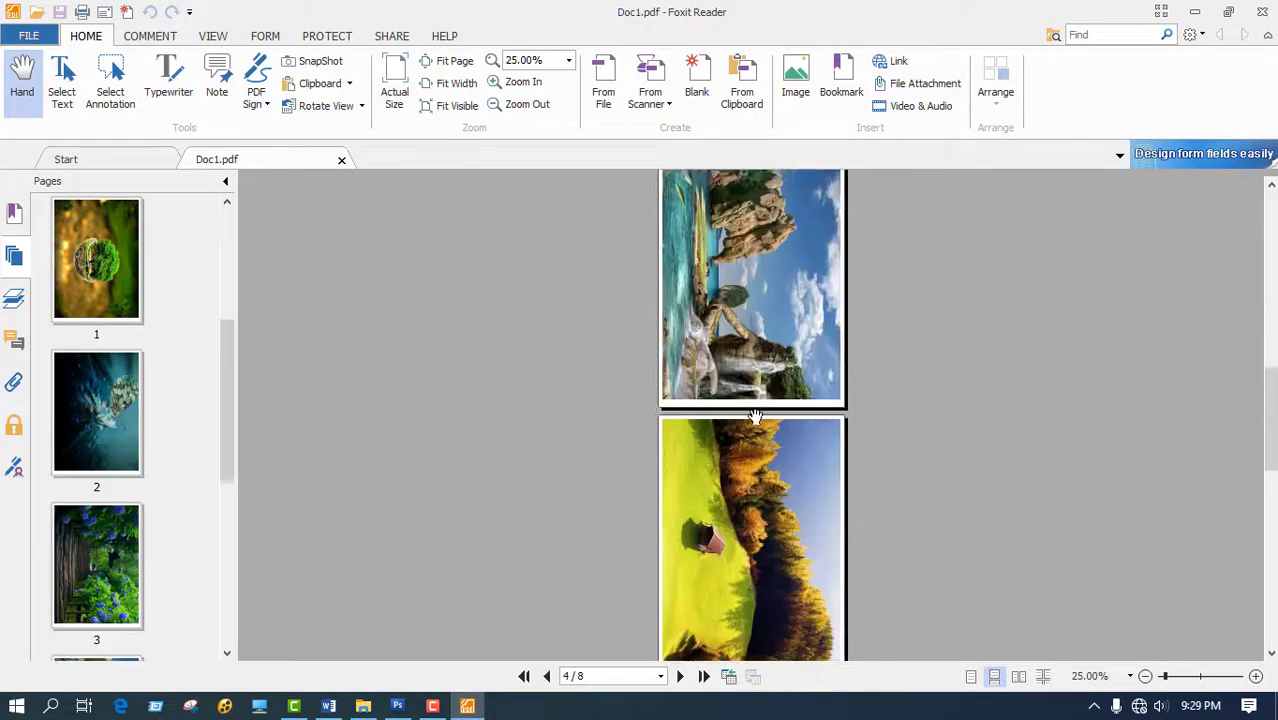
scroll(757, 416, down, 6)
scroll(757, 420, down, 6)
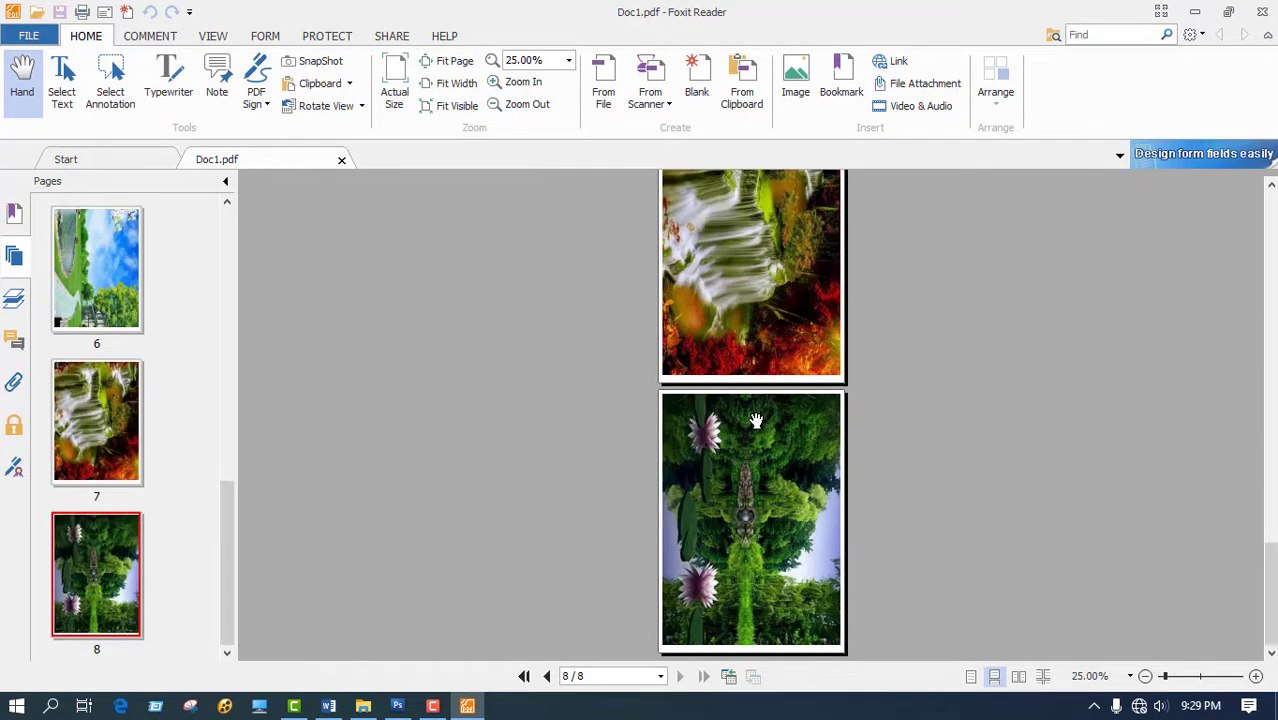